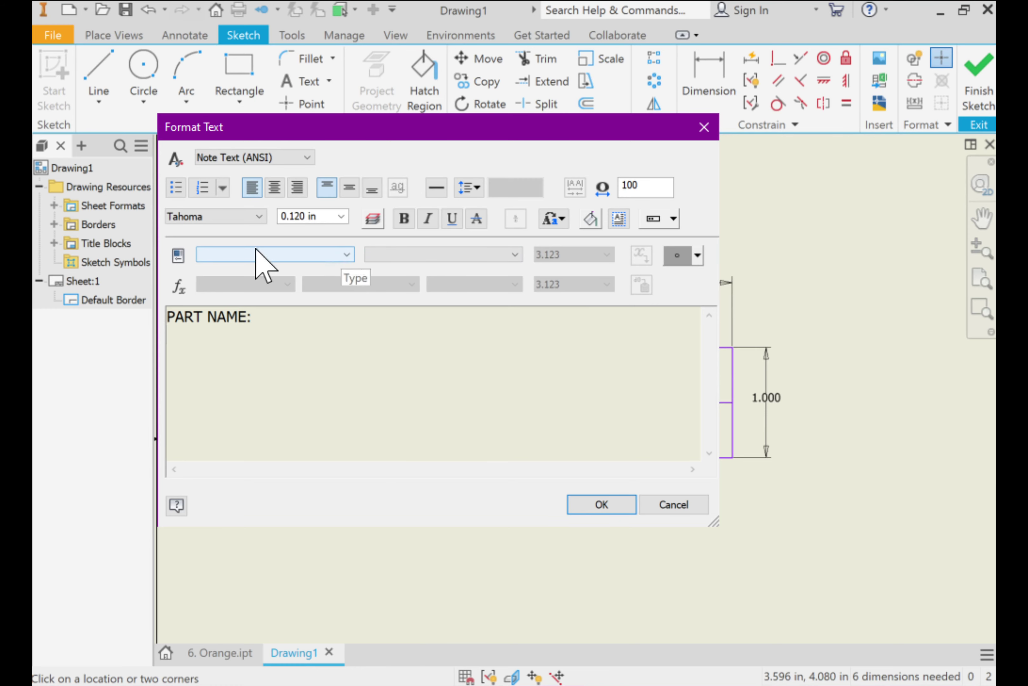
- Insert the model's FILENAME property below the PART NAME: label in the title block text
click(224, 256)
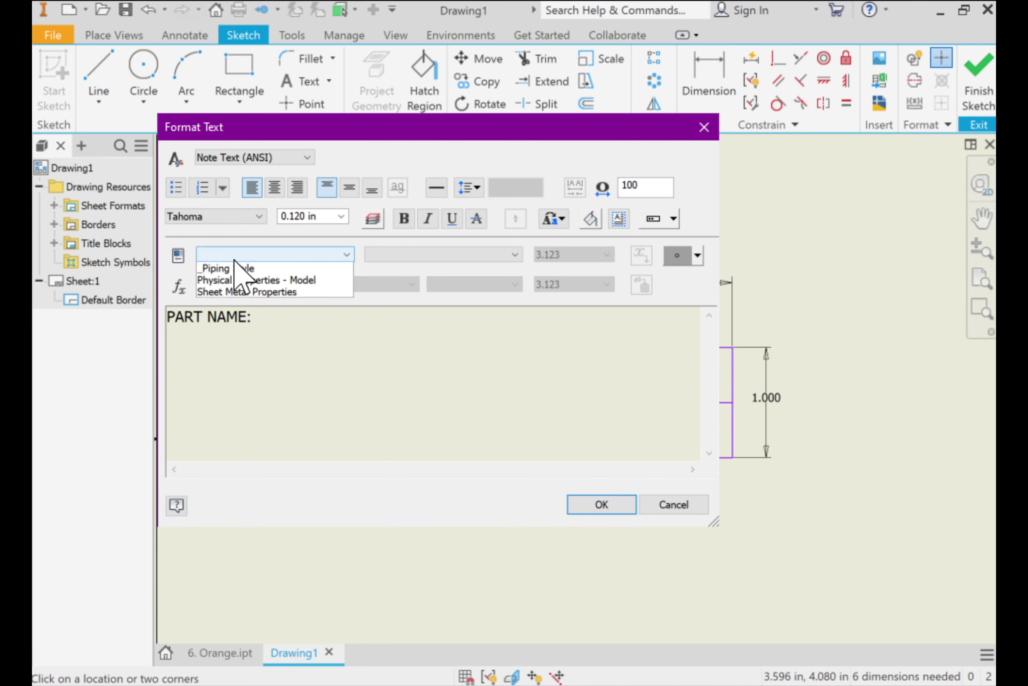
click(275, 269)
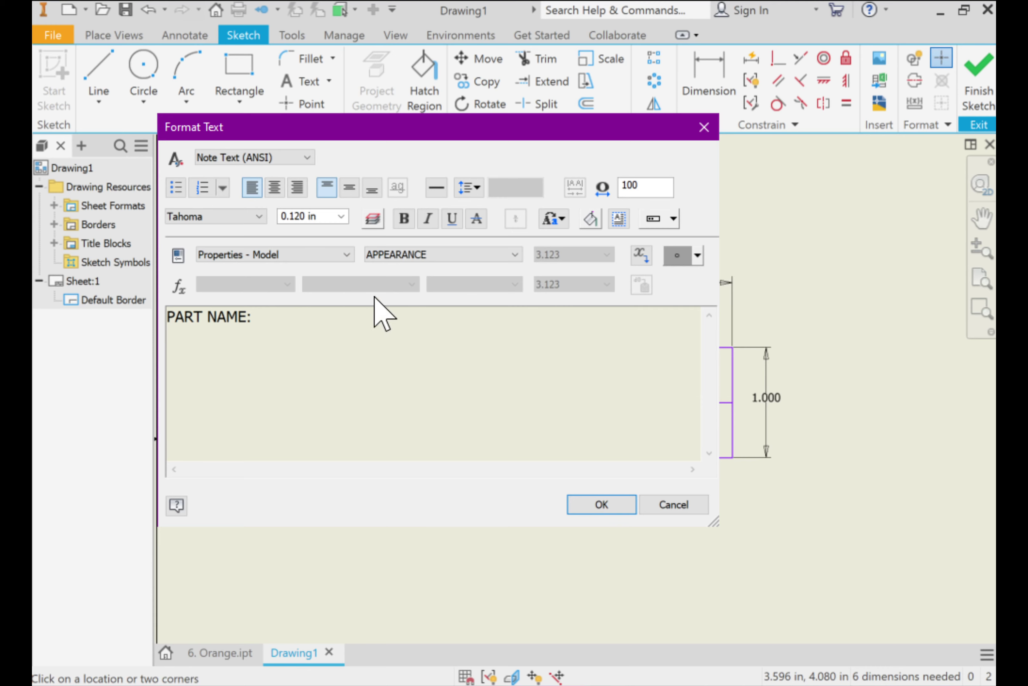
click(418, 256)
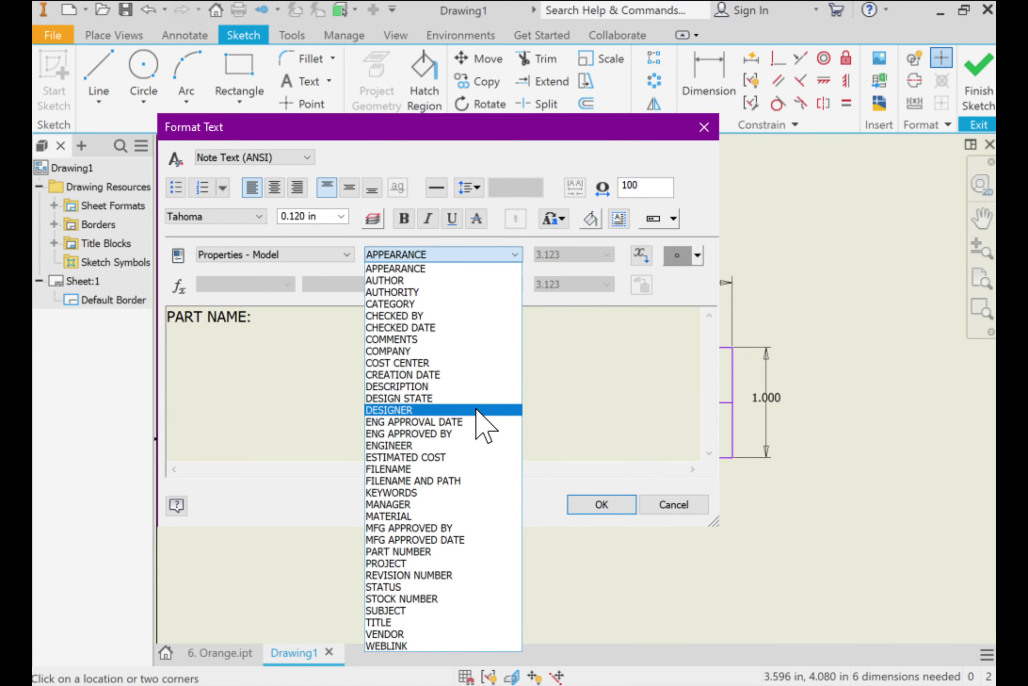
click(477, 470)
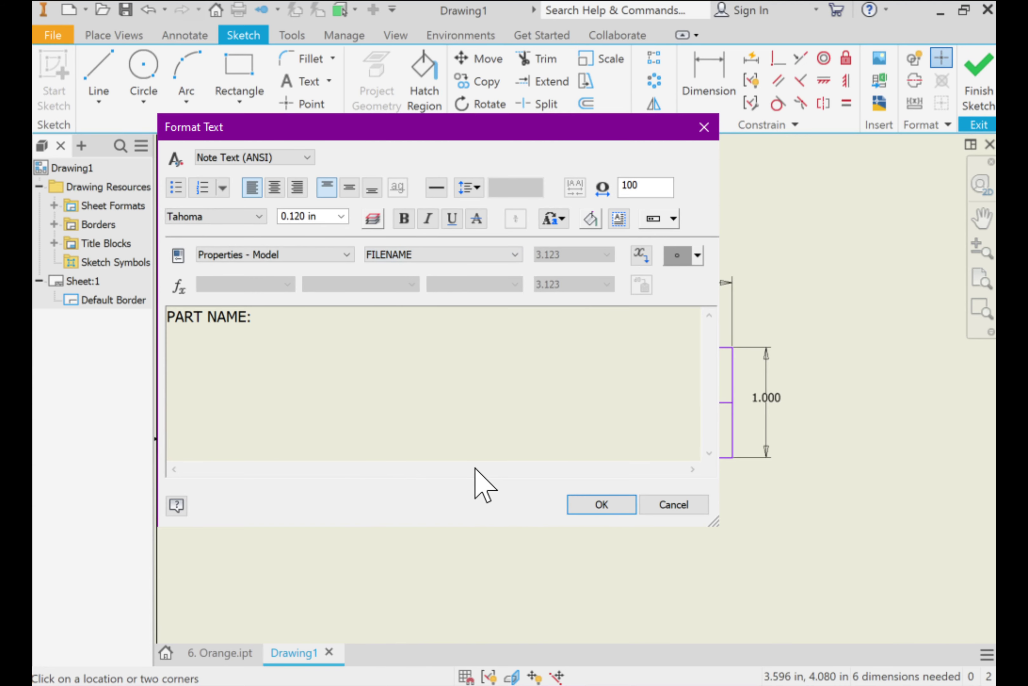
click(641, 254)
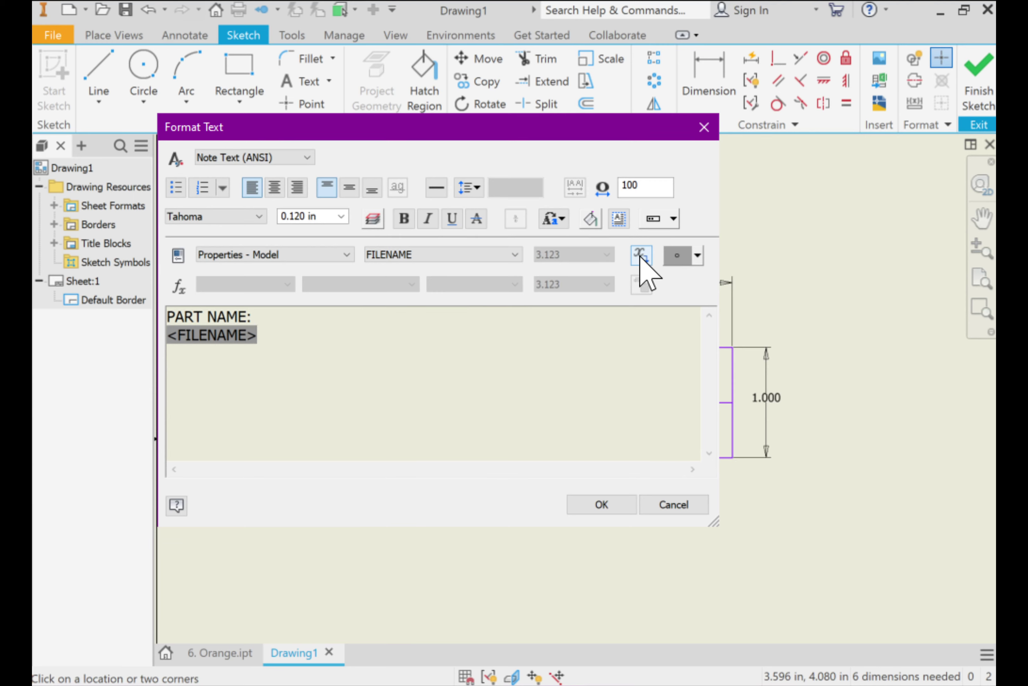
- Center the PART NAME: and filename text horizontally, align it to the vertical middle, and accept it
key(ctrl+a)
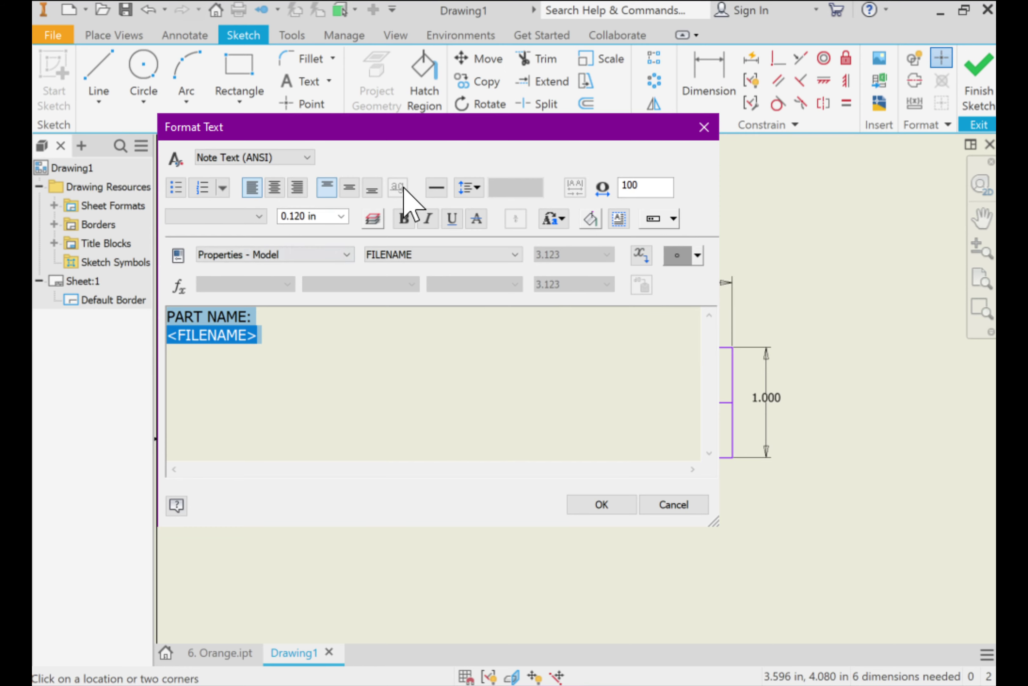
click(275, 190)
click(350, 188)
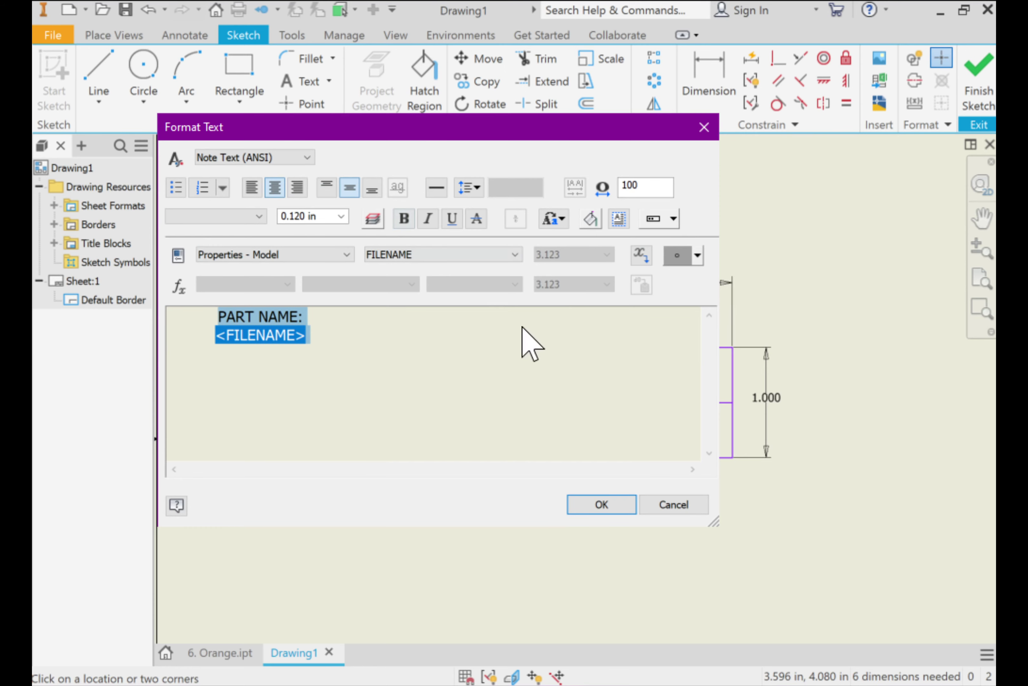
click(601, 505)
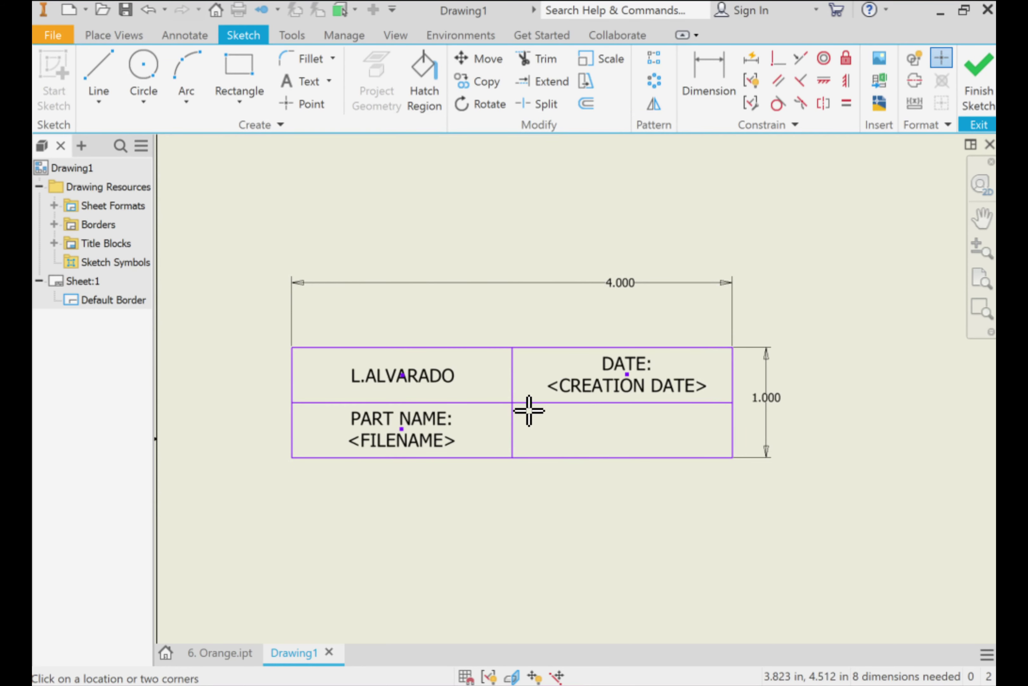
- Add a text box in the title block's empty lower-right cell reading SCALE: followed by the sheet property Initial View Scale
drag(517, 408, 728, 458)
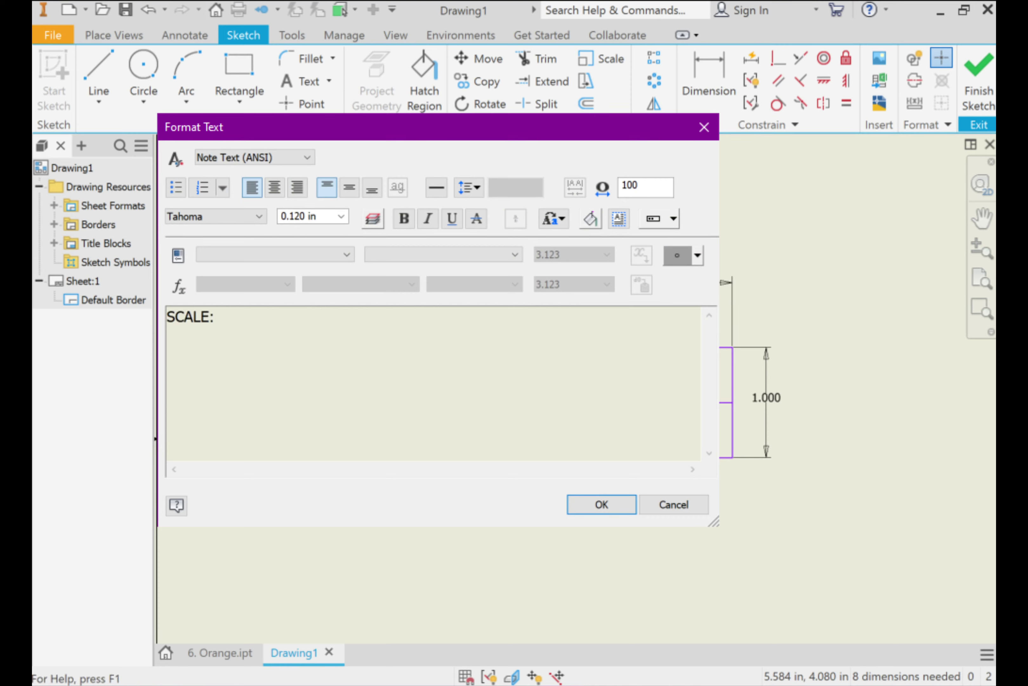
click(223, 257)
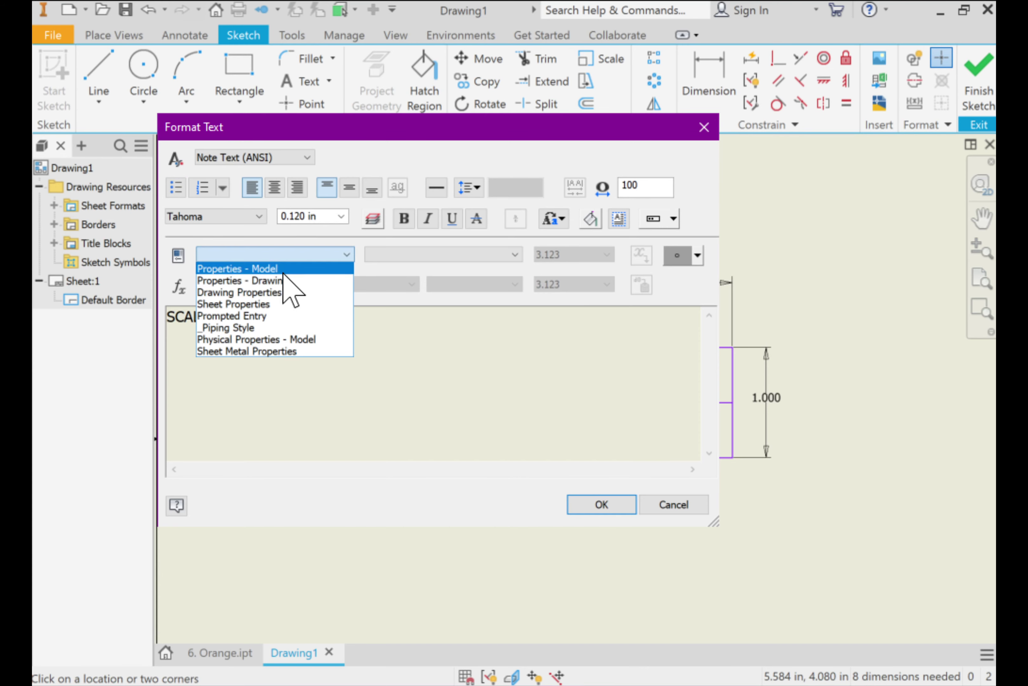
click(295, 308)
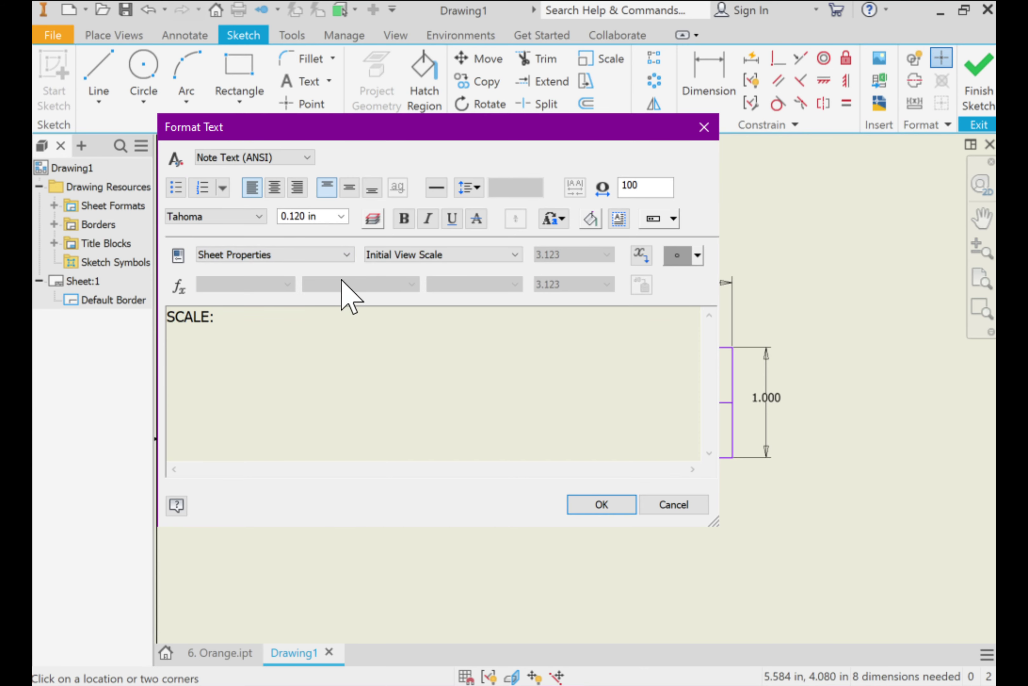
click(468, 255)
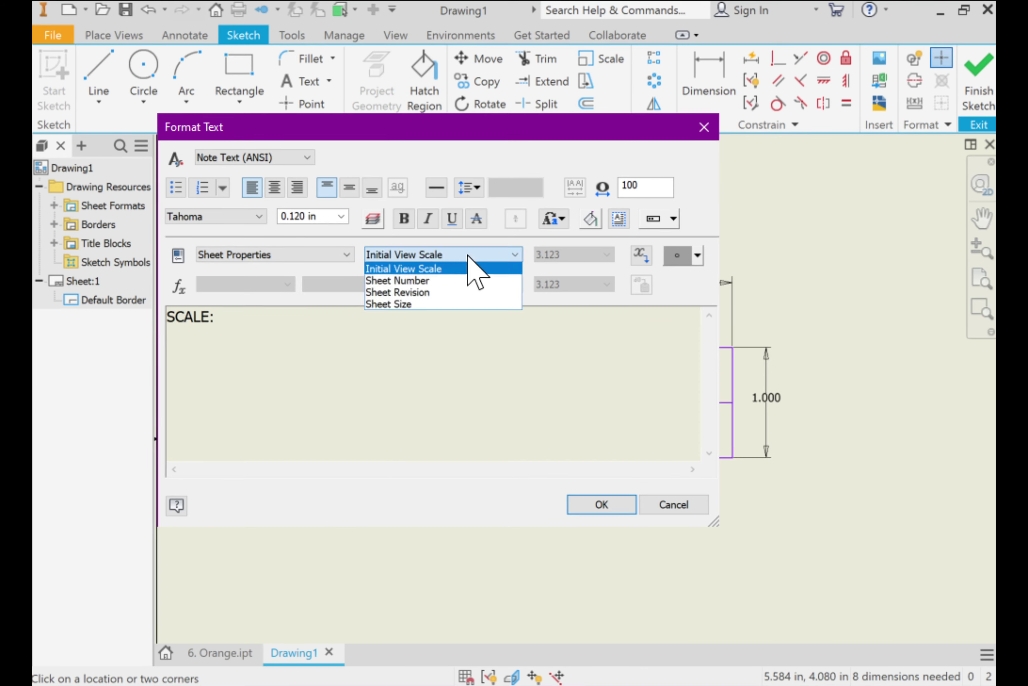
click(467, 255)
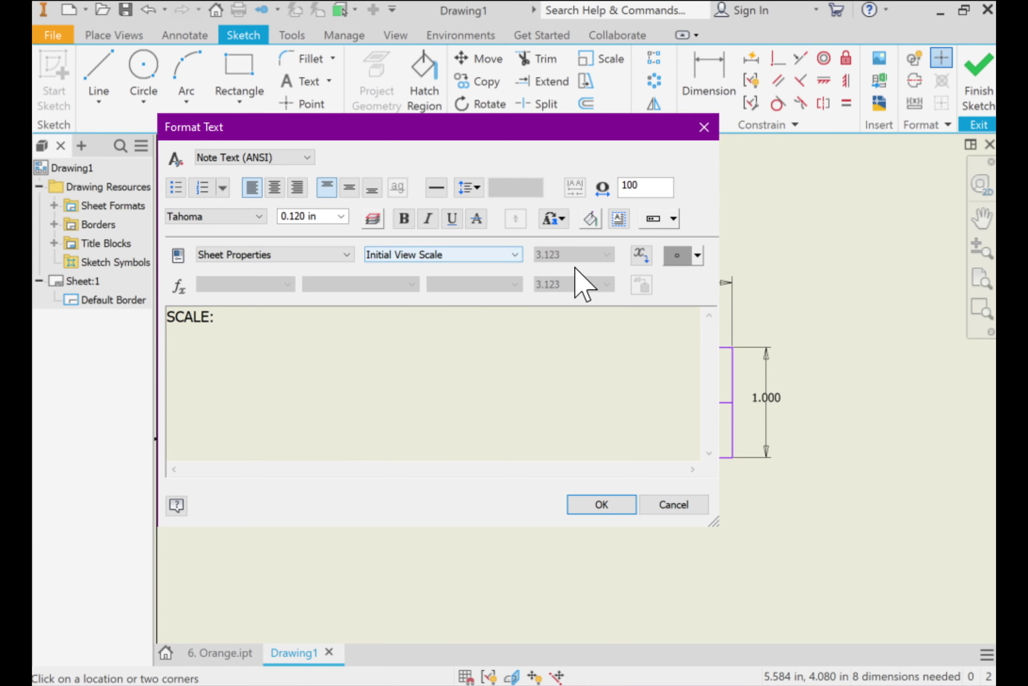
click(641, 256)
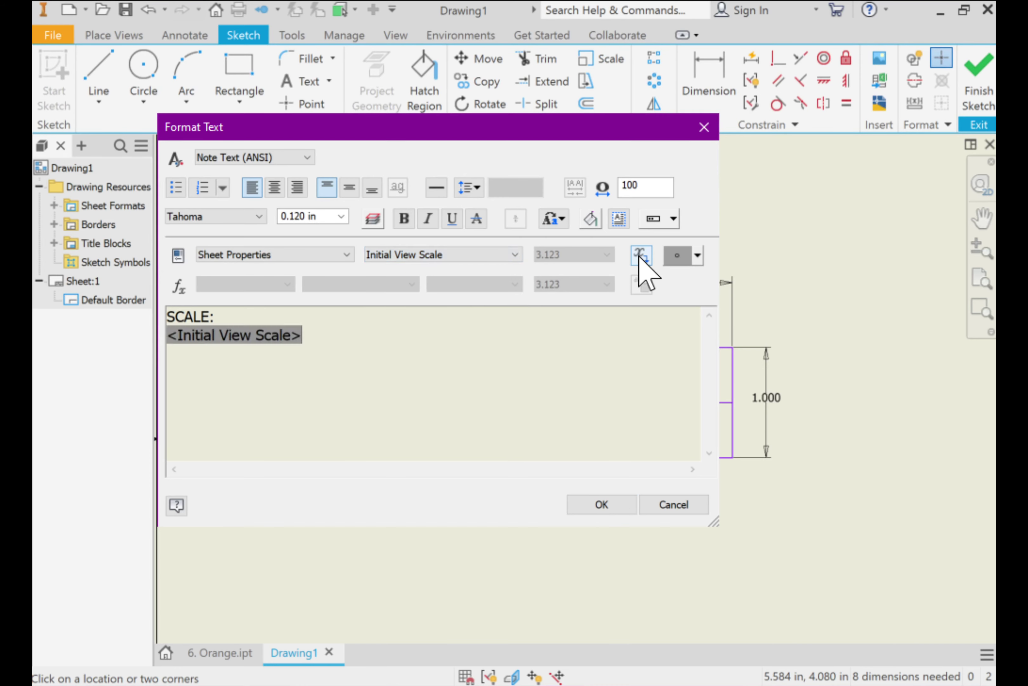
- Center the SCALE: text horizontally, align it to the vertical middle, and accept it
key(ctrl+a)
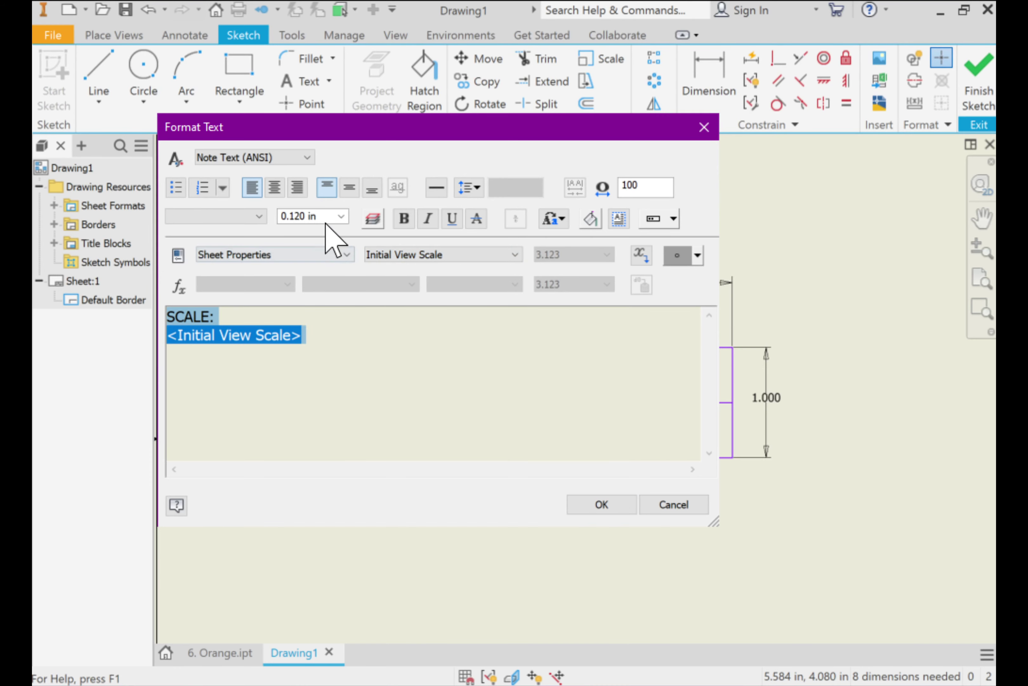
click(274, 187)
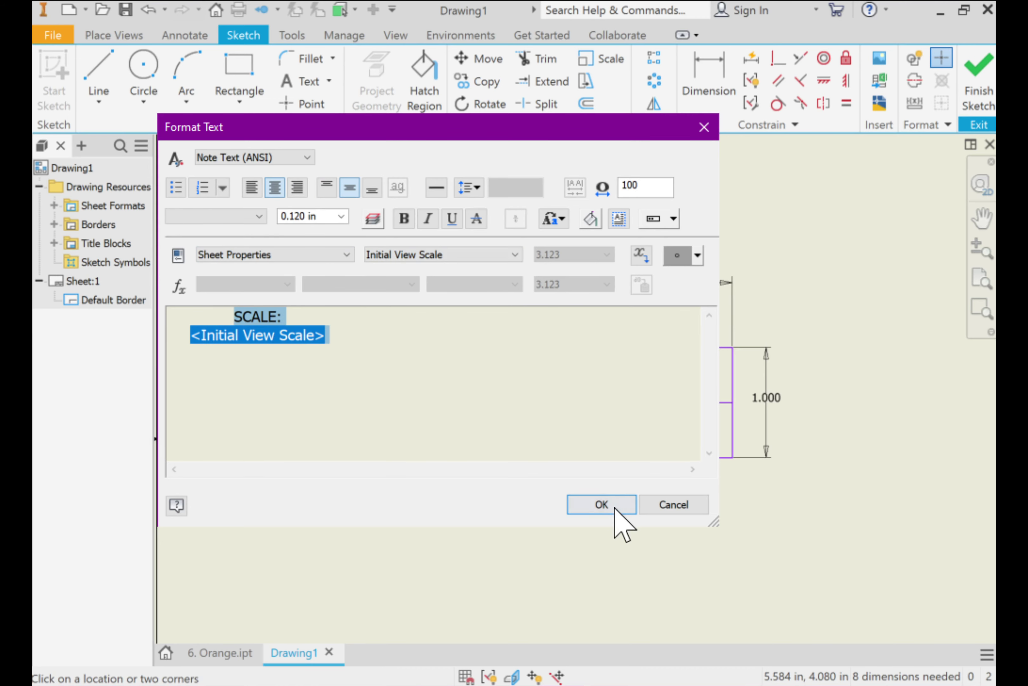
click(614, 508)
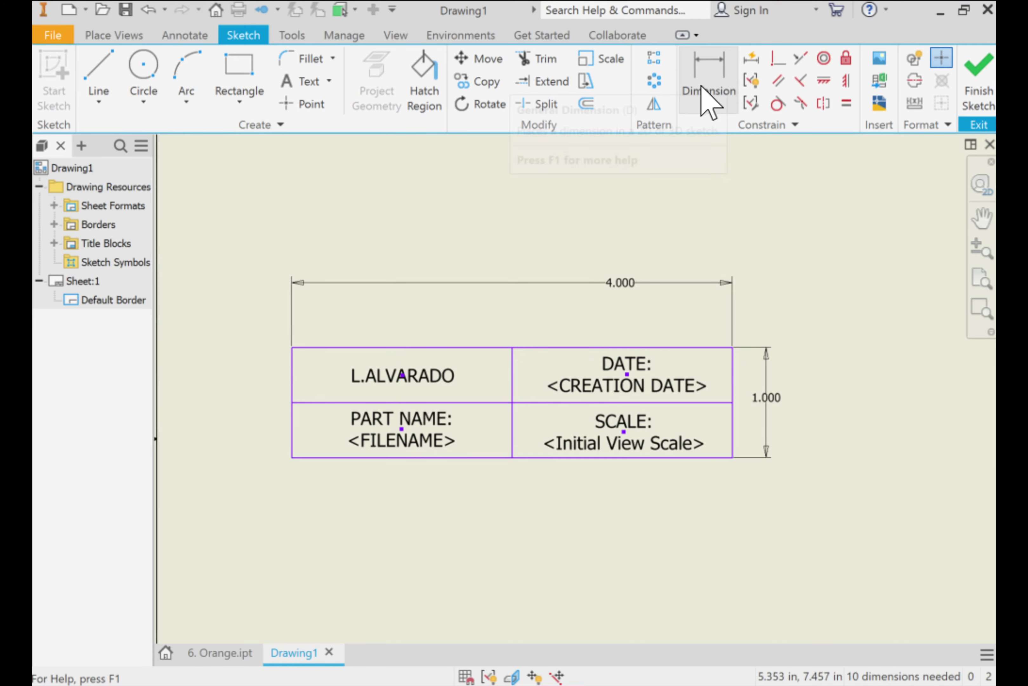
- Finish the title block sketch and save it under the name LA Titleblock
click(996, 74)
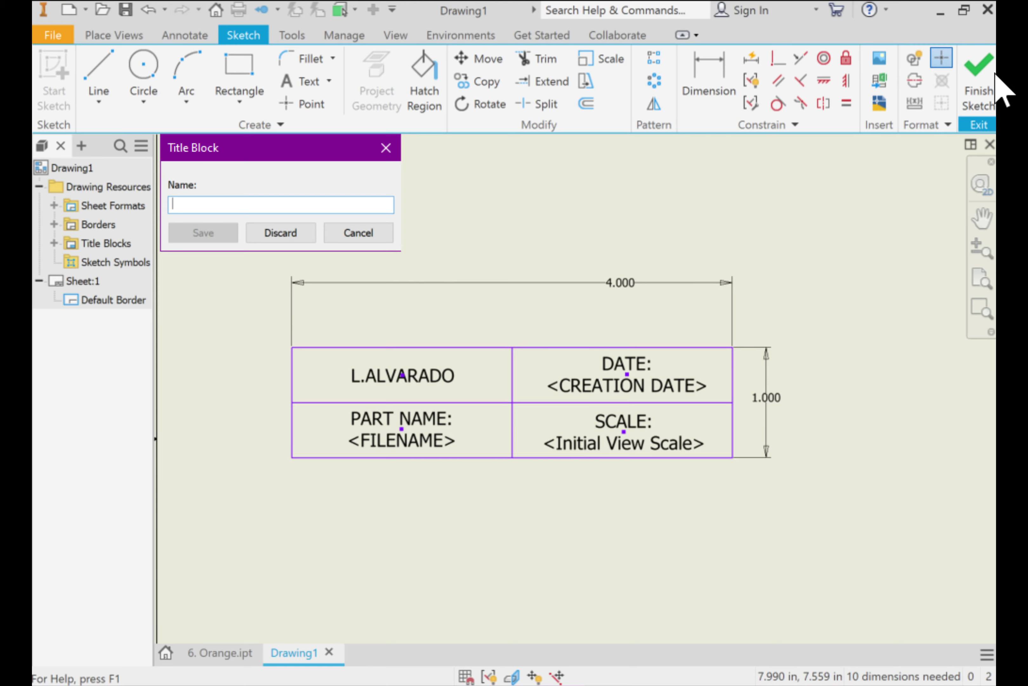
text(l)
key(BackSpace)
text(LA Titleblock)
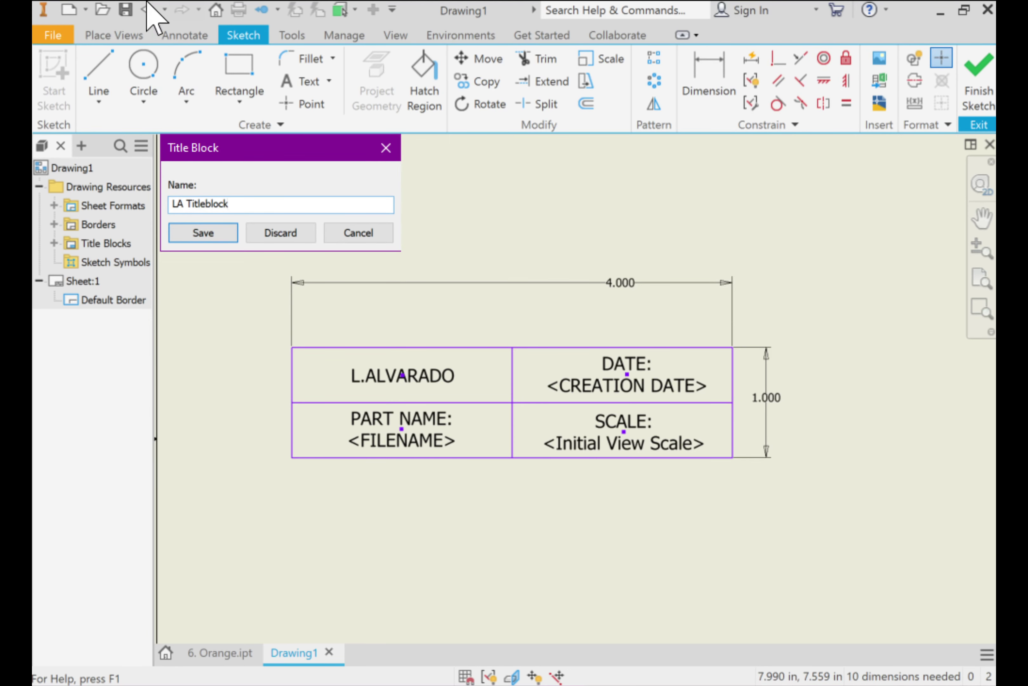
click(222, 235)
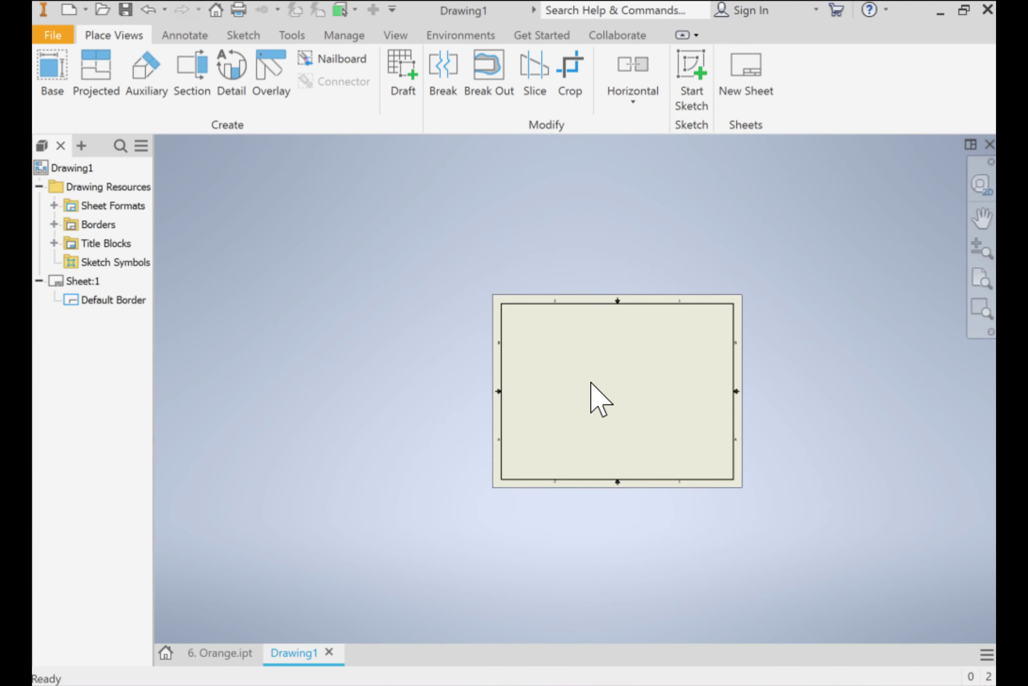
- Insert the LA Titleblock title block from the drawing resources onto the sheet
scroll(624, 342, down, 3)
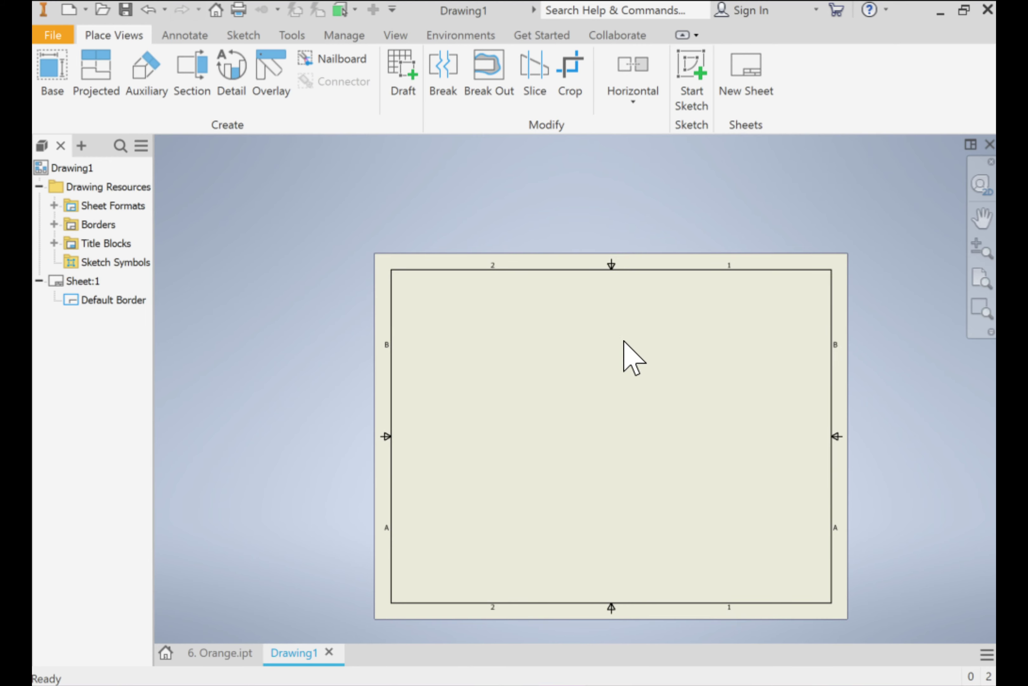
middle_drag(624, 341, 585, 291)
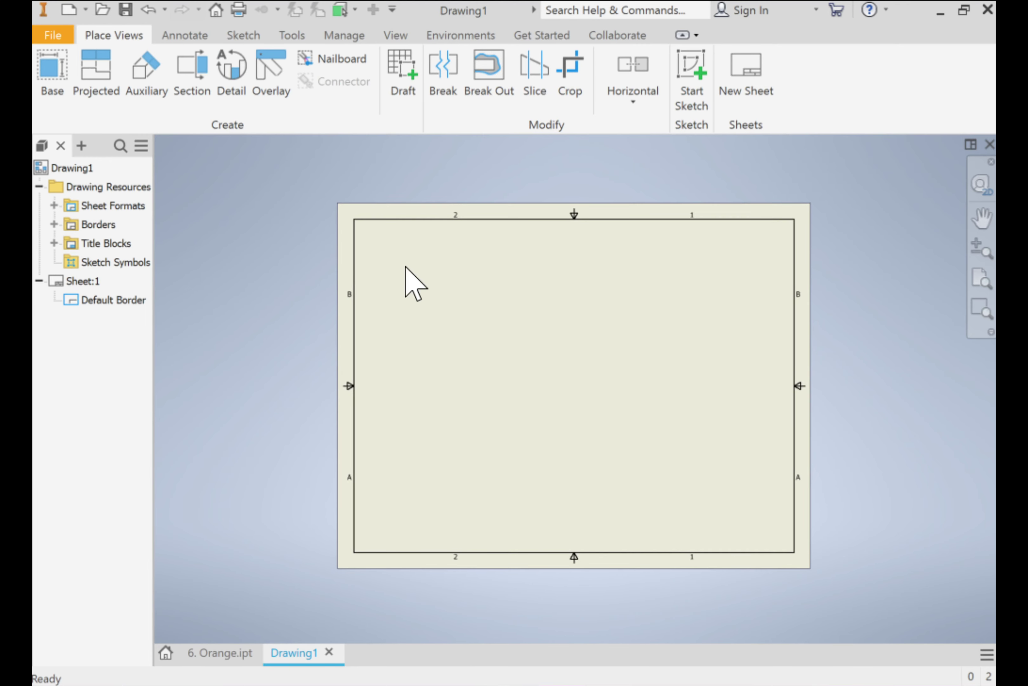
click(55, 243)
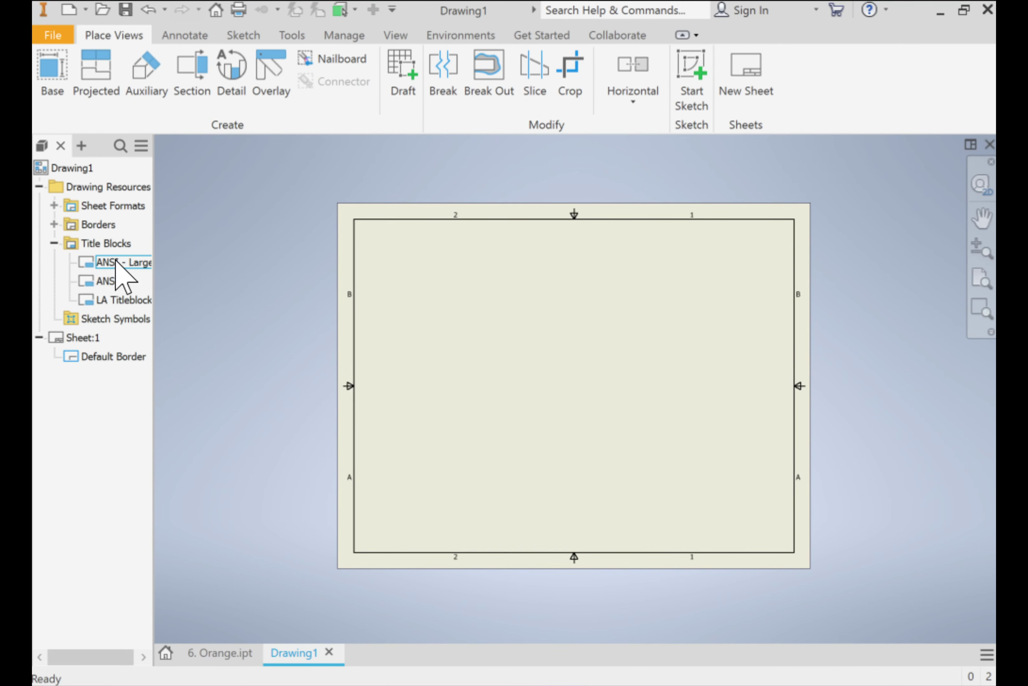
double_click(123, 300)
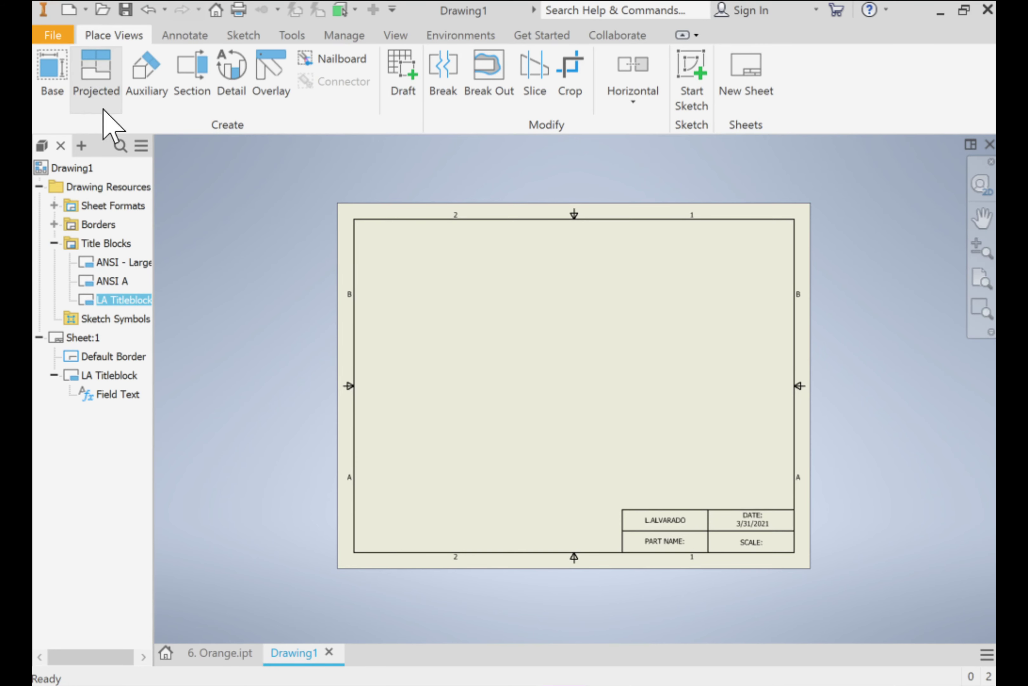
click(53, 71)
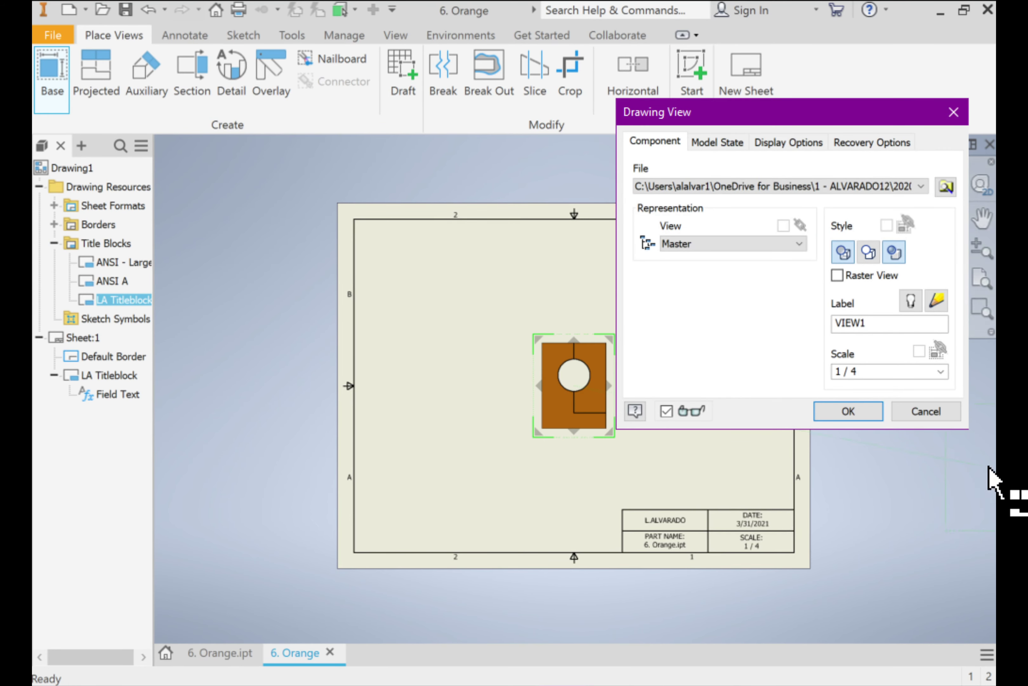
click(937, 409)
scroll(650, 491, up, 3)
mouse_move(679, 487)
middle_down()
mouse_move(689, 413)
mouse_move(681, 424)
middle_up()
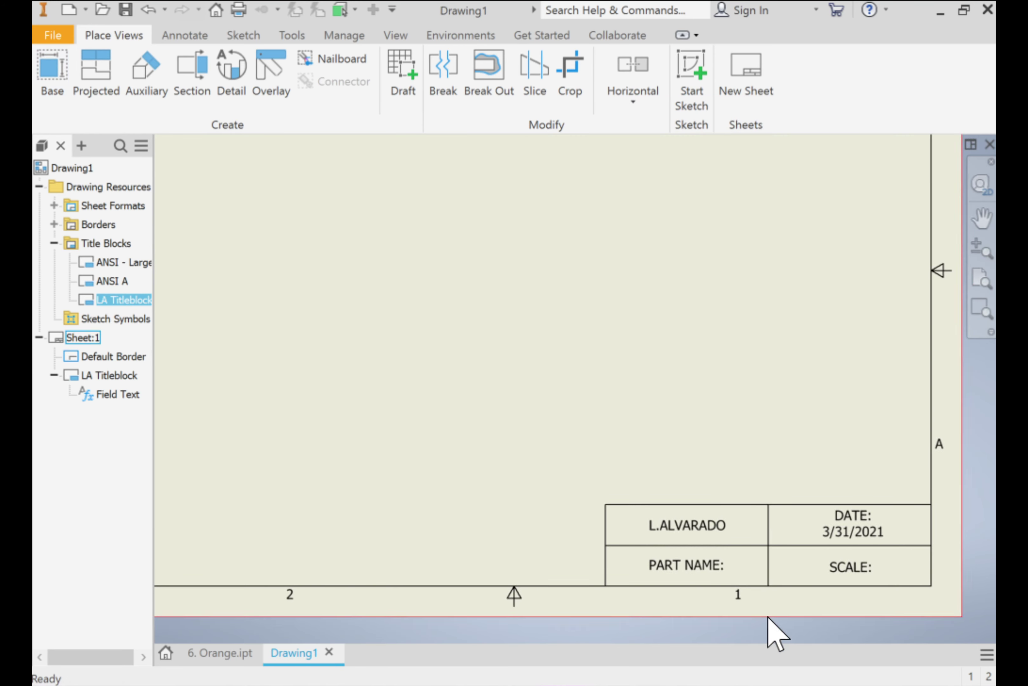
- Start a base view of the 6. Orange part and move its front view to the lower-left area of the sheet
click(62, 83)
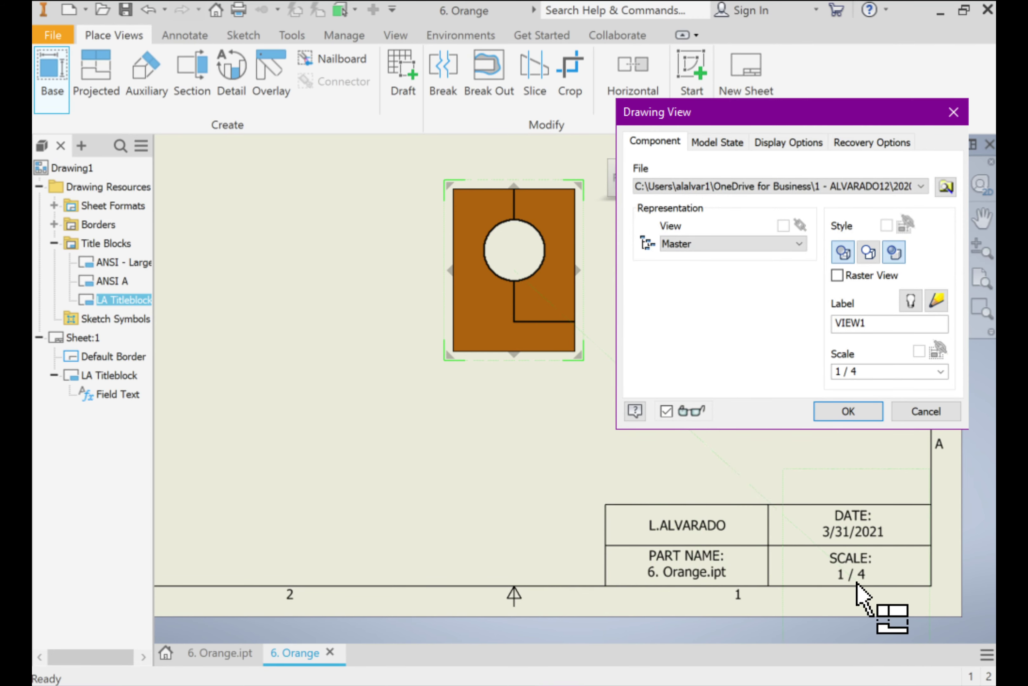
scroll(500, 458, down, 3)
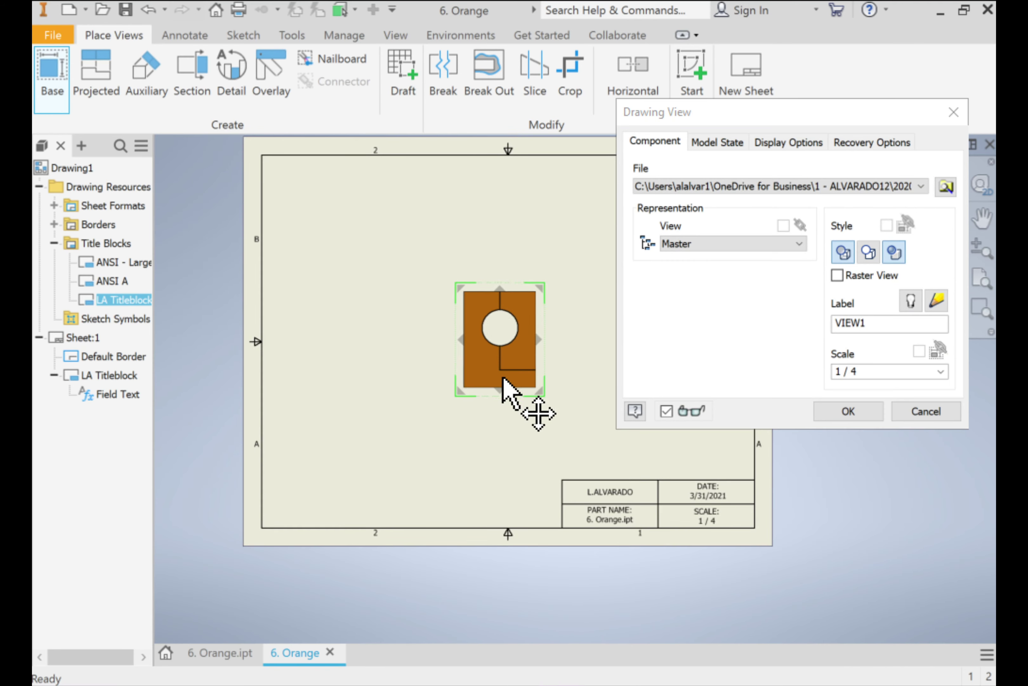
click(365, 438)
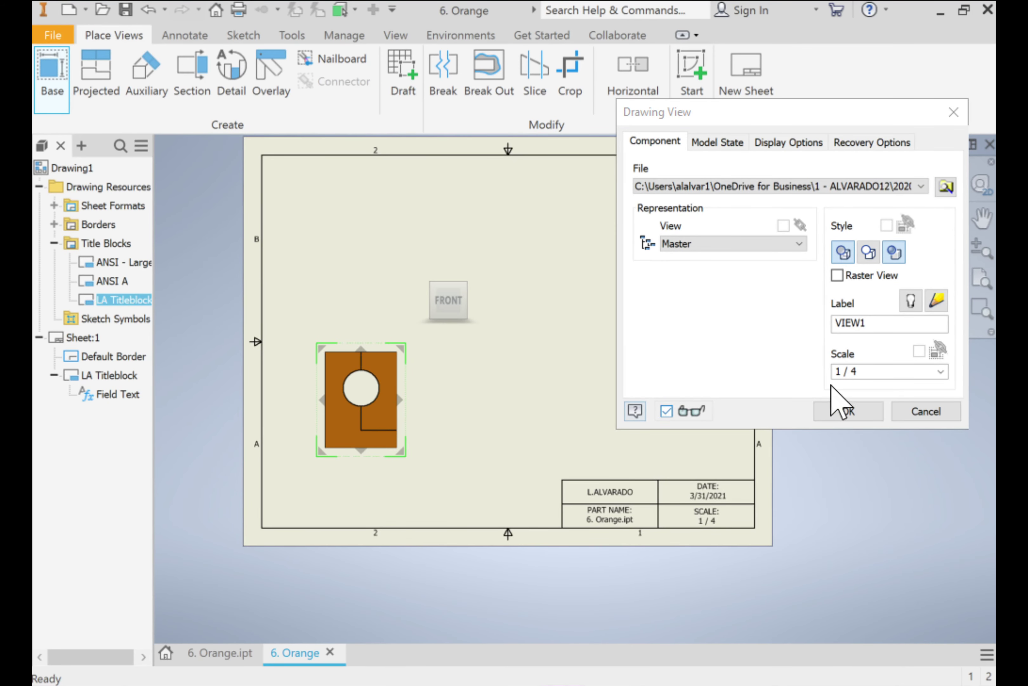
- Try the base view at a scale of 1 / 2, reposition it, and return the scale to 1 / 4
click(941, 373)
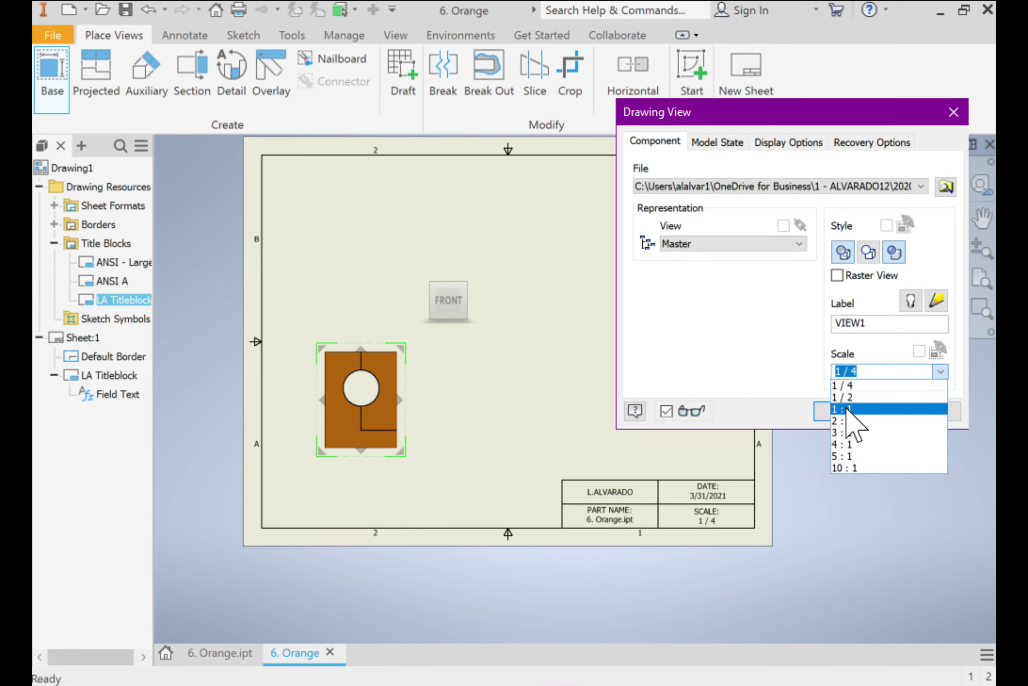
click(843, 397)
drag(423, 436, 443, 403)
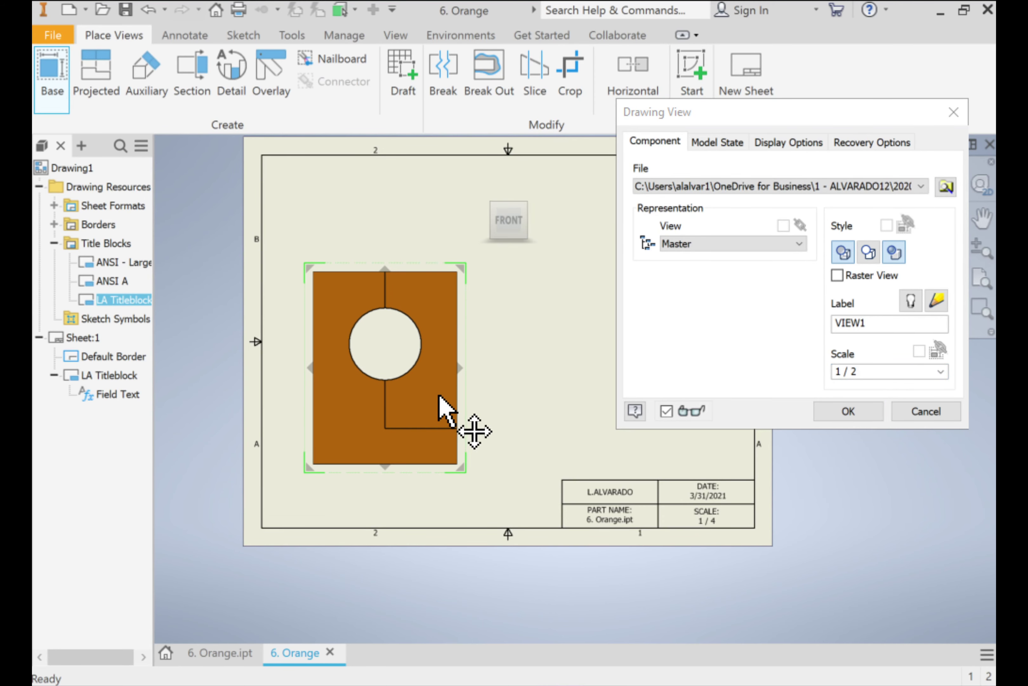
click(941, 372)
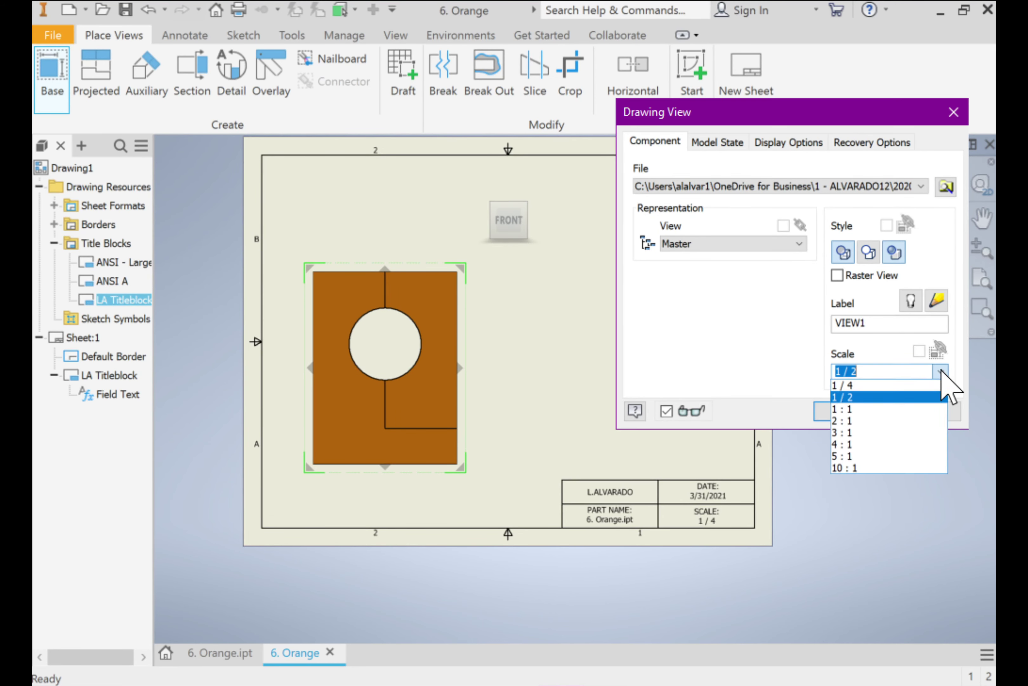
click(927, 386)
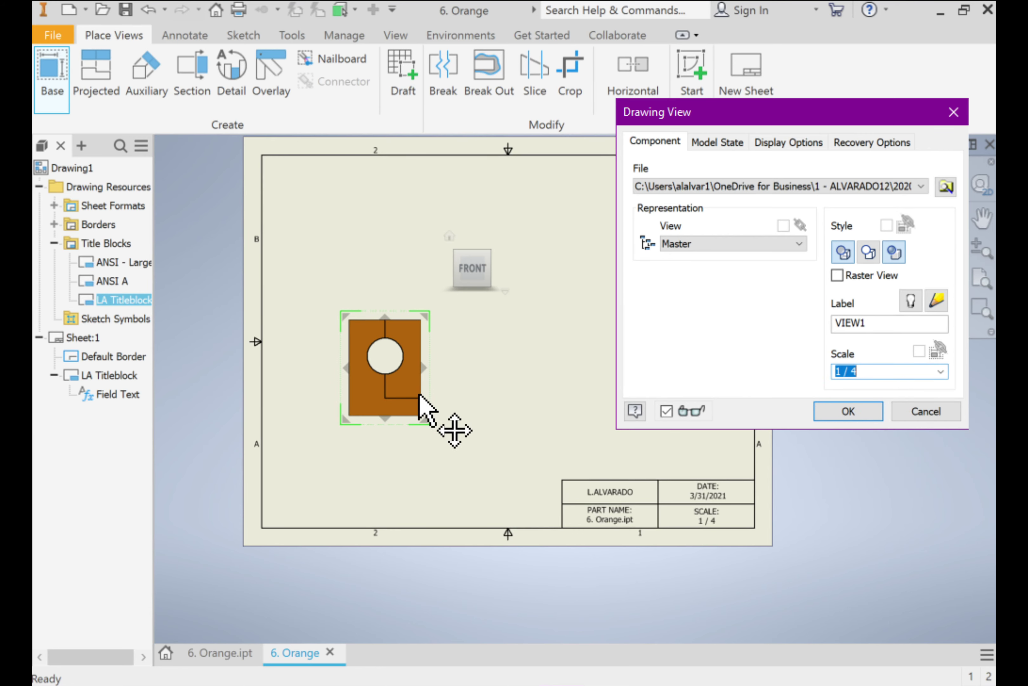
- Move the front view lower on the sheet and place projected top and side views from it
drag(420, 403, 416, 421)
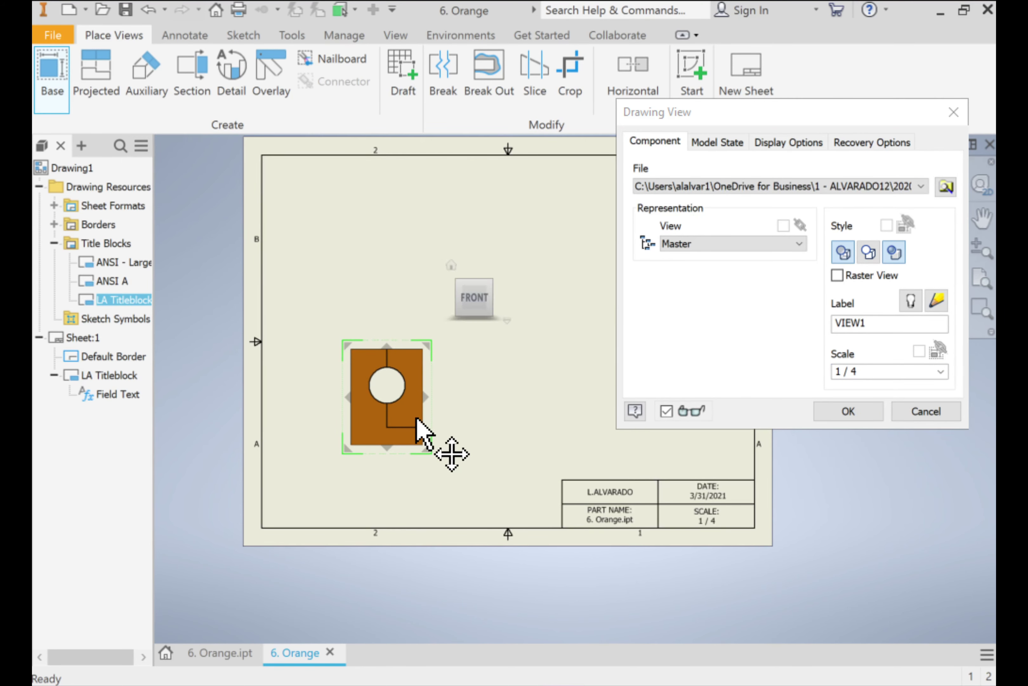
click(421, 244)
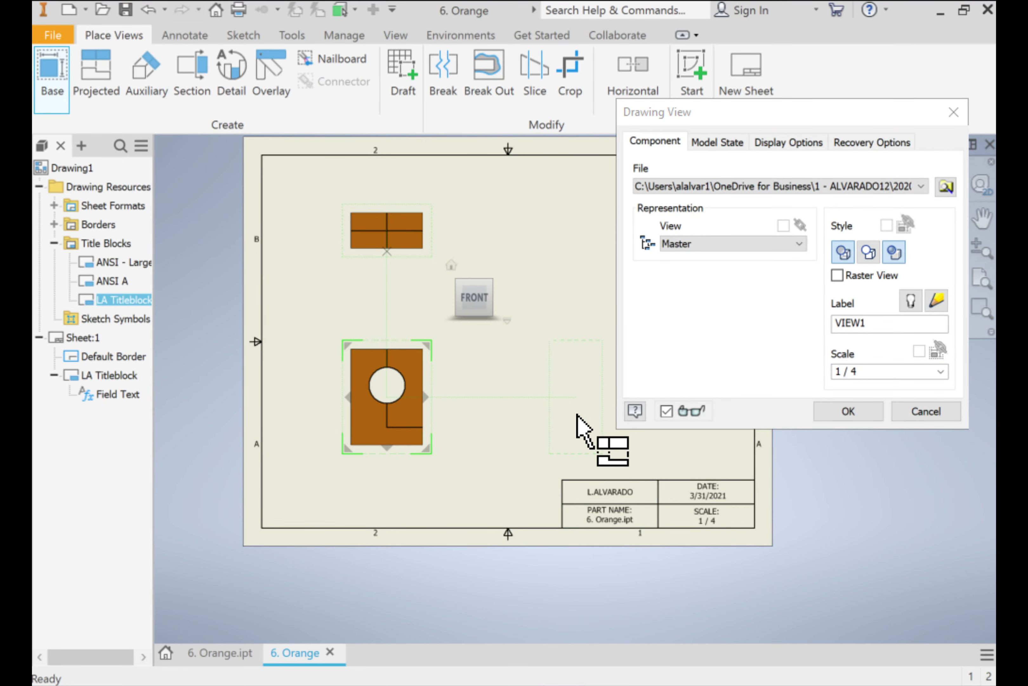
click(578, 430)
click(847, 411)
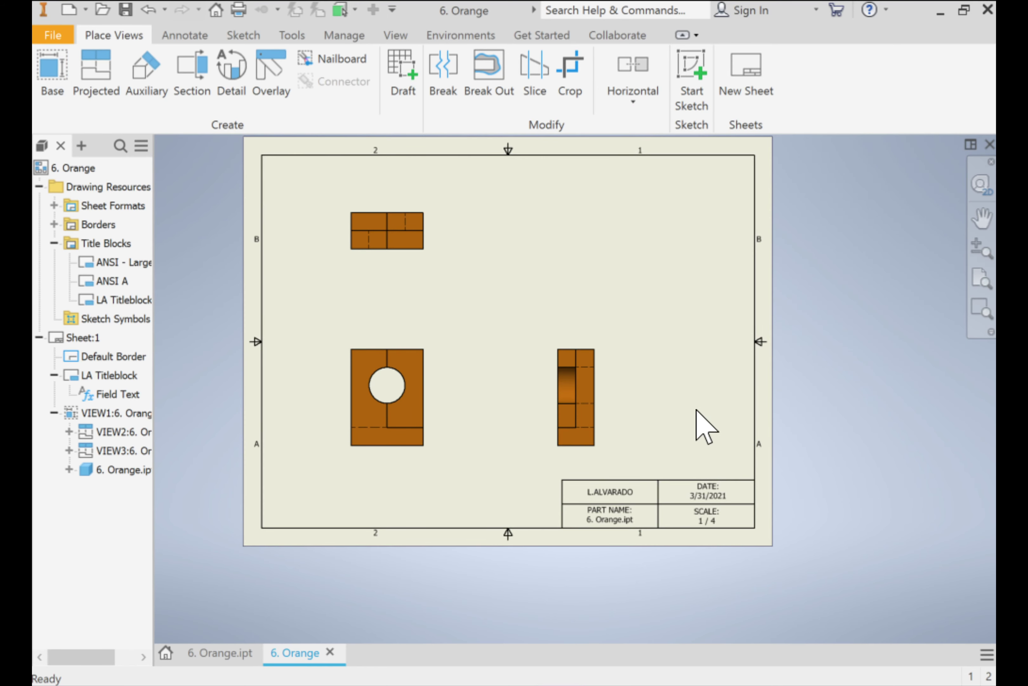
- Delete the front view and its dependent projected views, leaving only the border and title block on the sheet
mouse_move(675, 443)
mouse_down()
mouse_move(392, 314)
mouse_move(520, 353)
mouse_move(416, 278)
mouse_move(383, 235)
mouse_up()
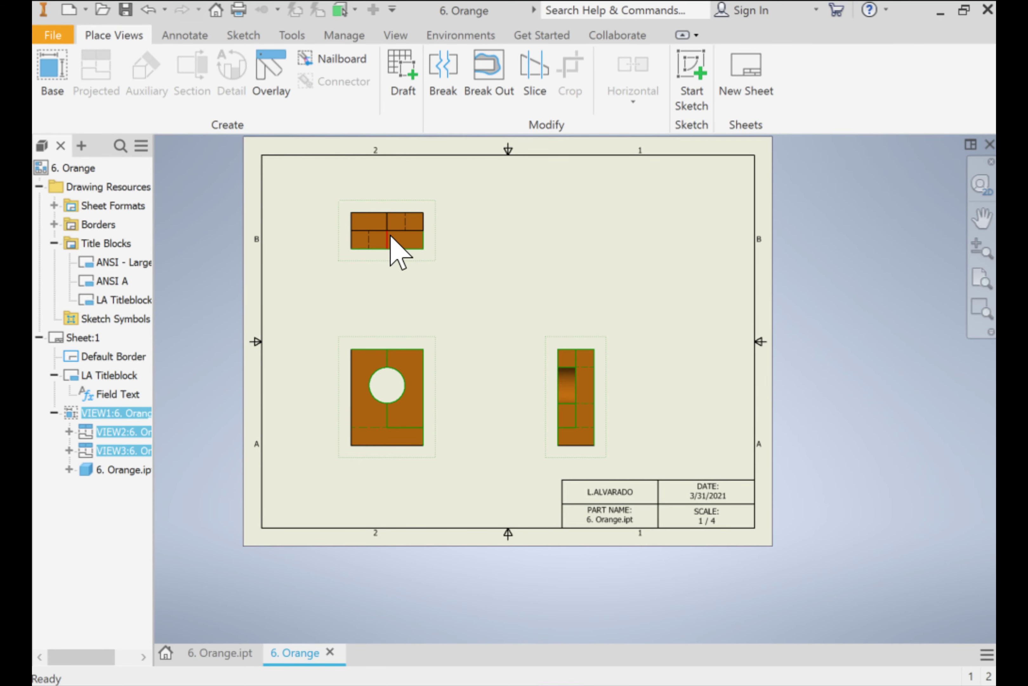
key(Delete)
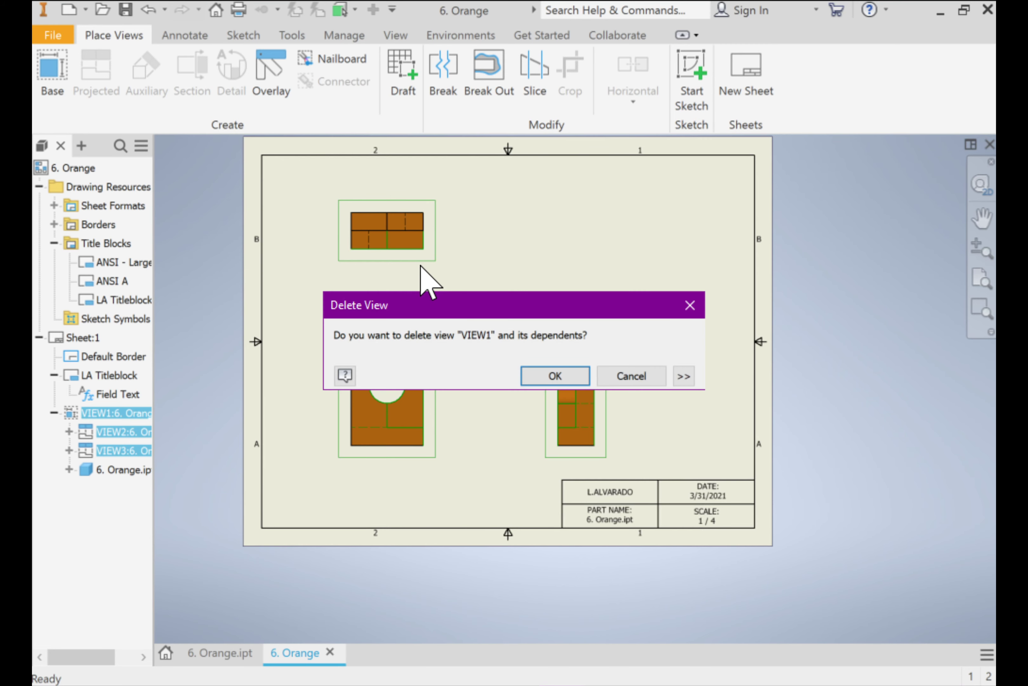
click(529, 378)
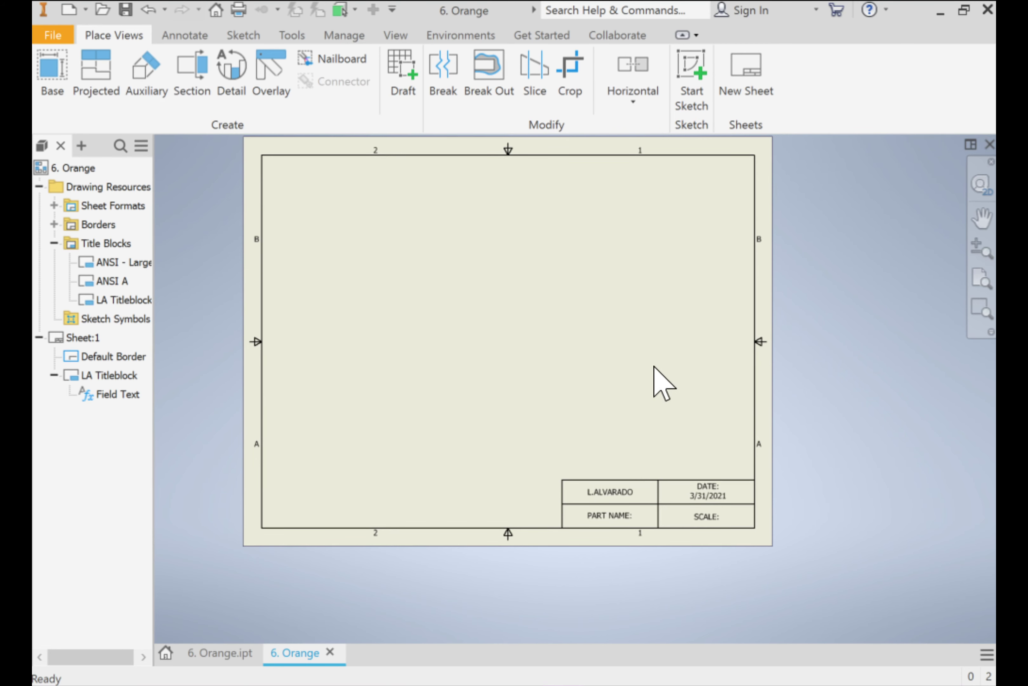
drag(496, 418, 886, 625)
drag(890, 579, 248, 146)
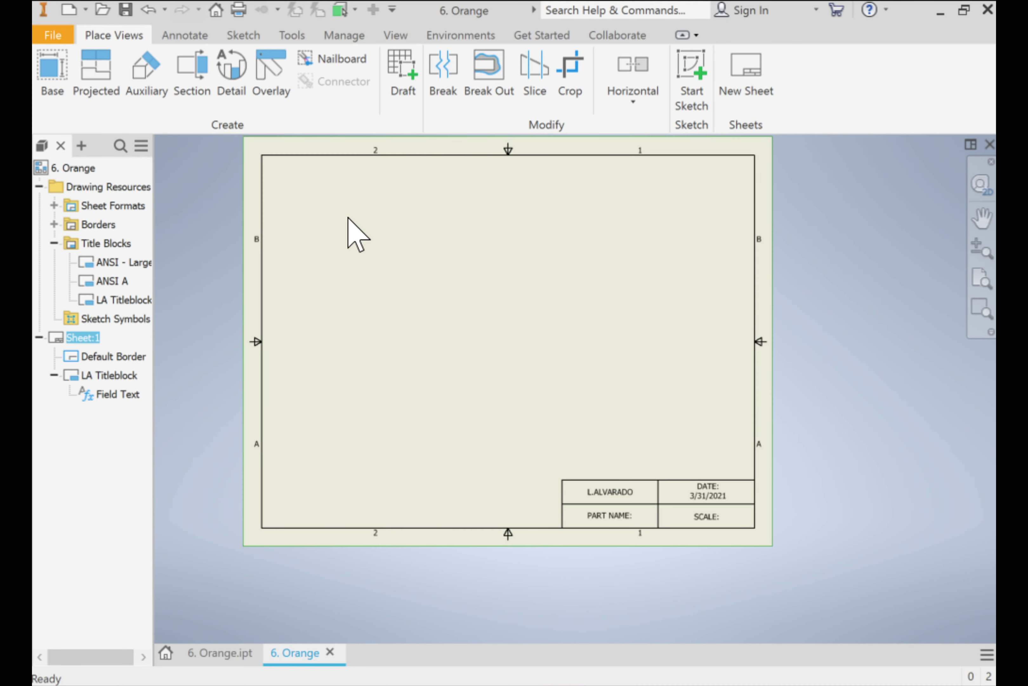
- Save a copy of the drawing as a template named LA Titleblock in the en-US folder and check it among the new-file templates
mouse_move(347, 218)
middle_down()
mouse_move(356, 214)
mouse_move(355, 235)
middle_up()
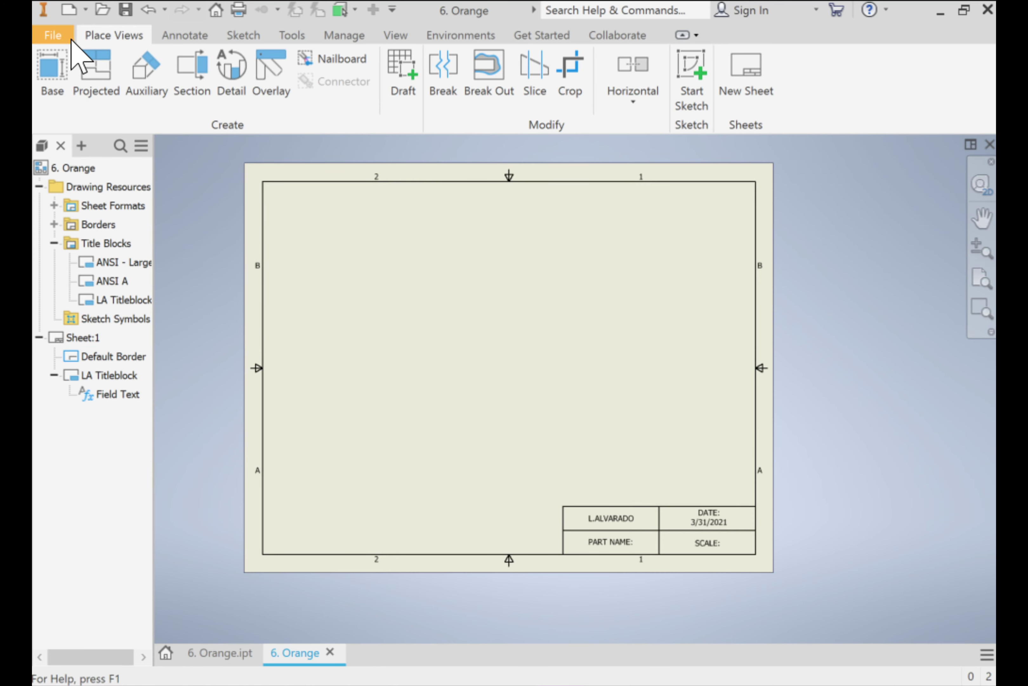
click(53, 35)
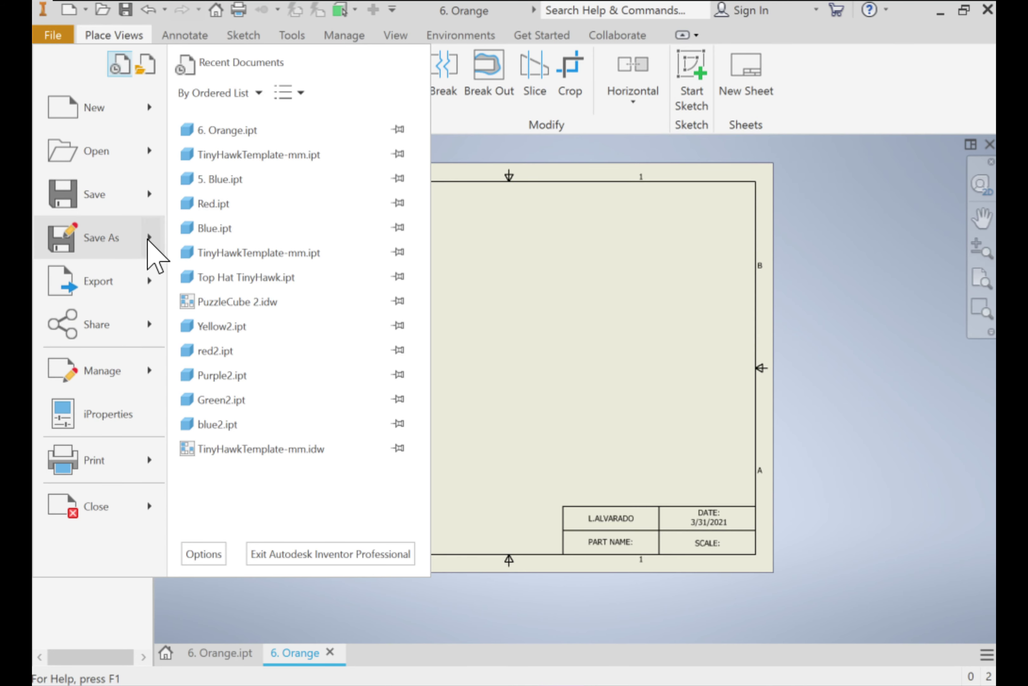
mouse_move(148, 239)
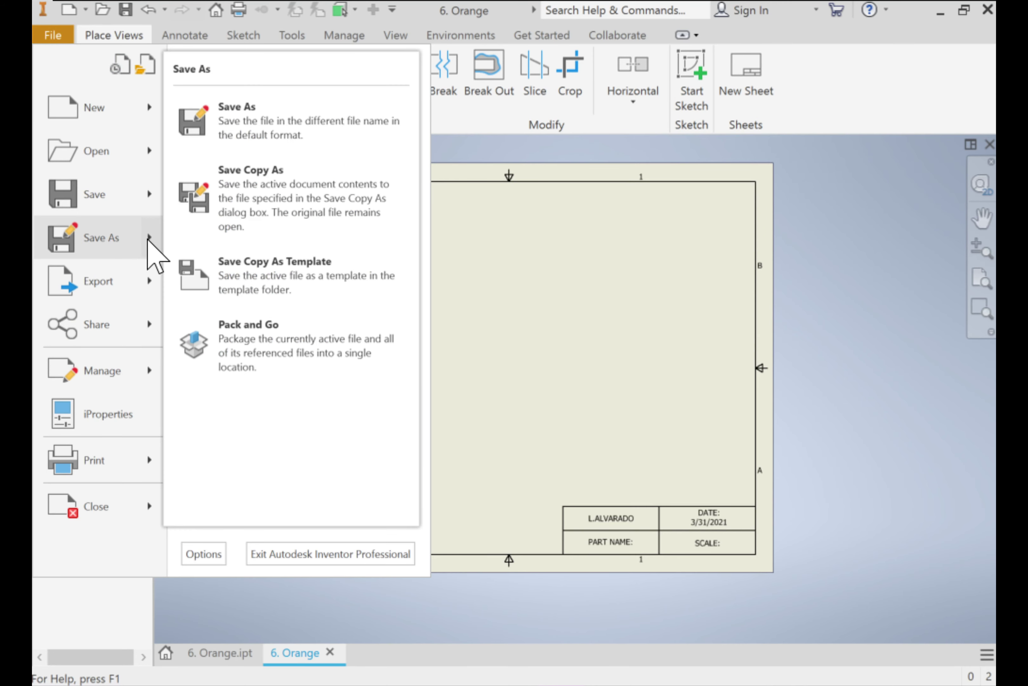
click(262, 278)
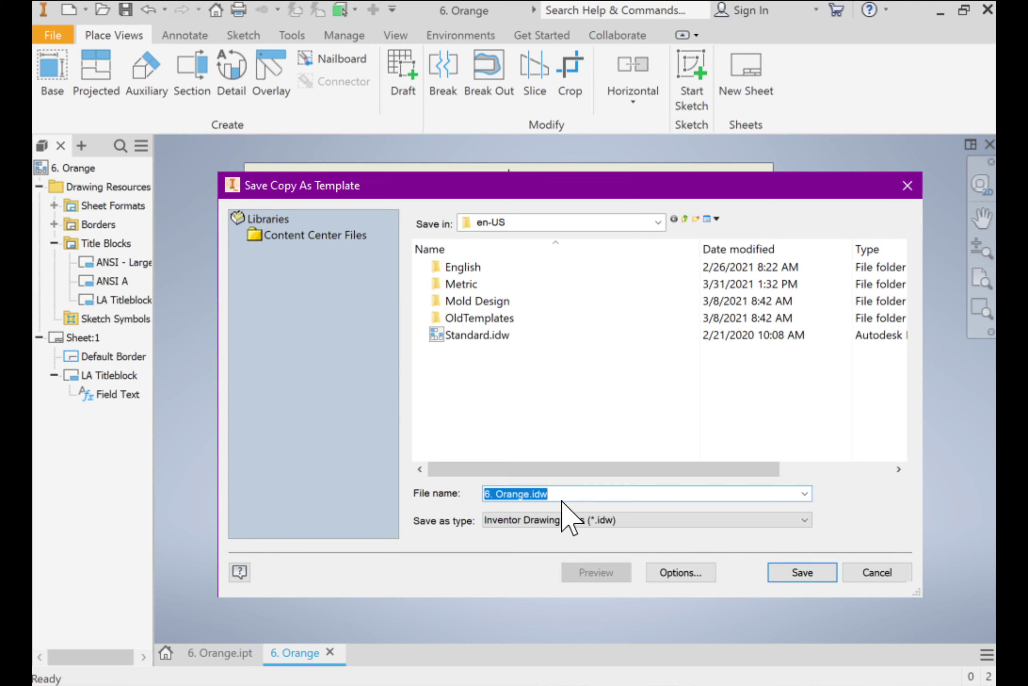
text(LA Titleblock)
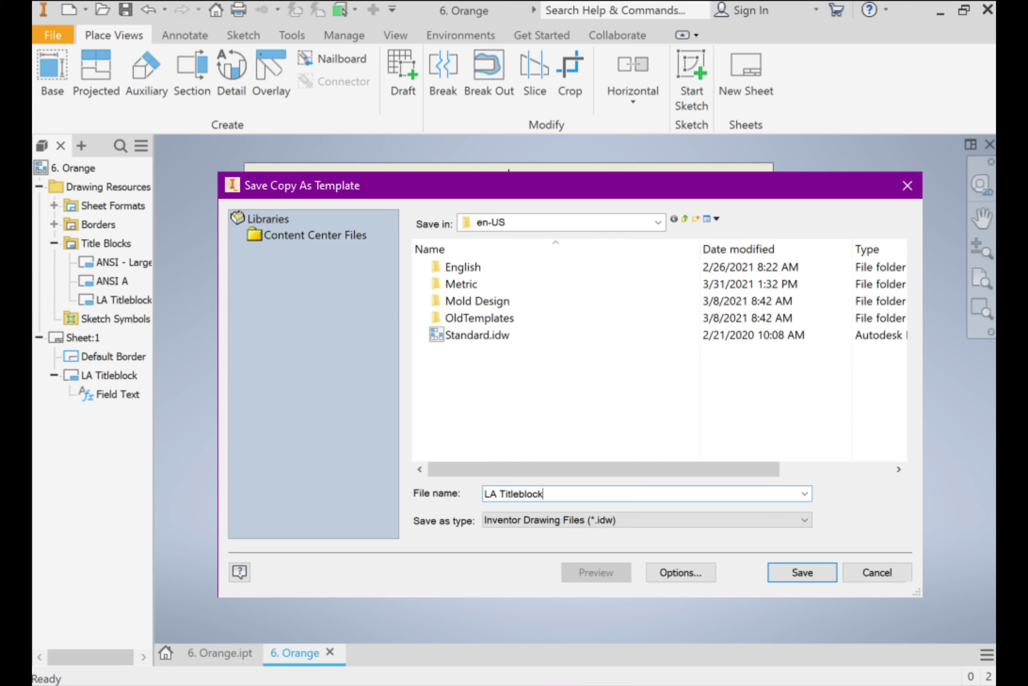
click(806, 573)
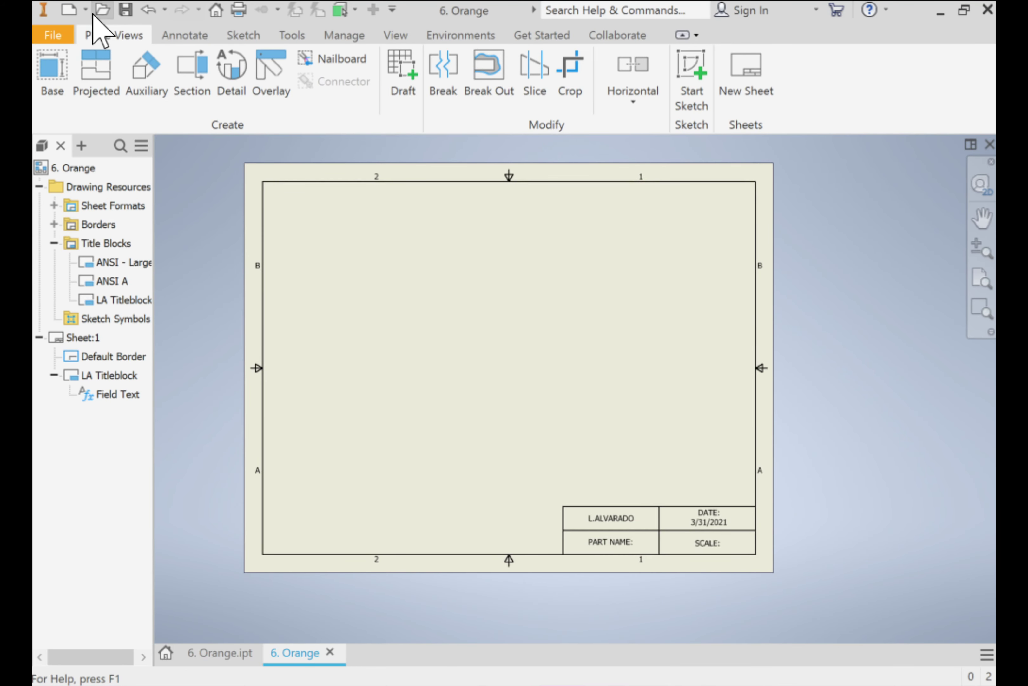
click(71, 9)
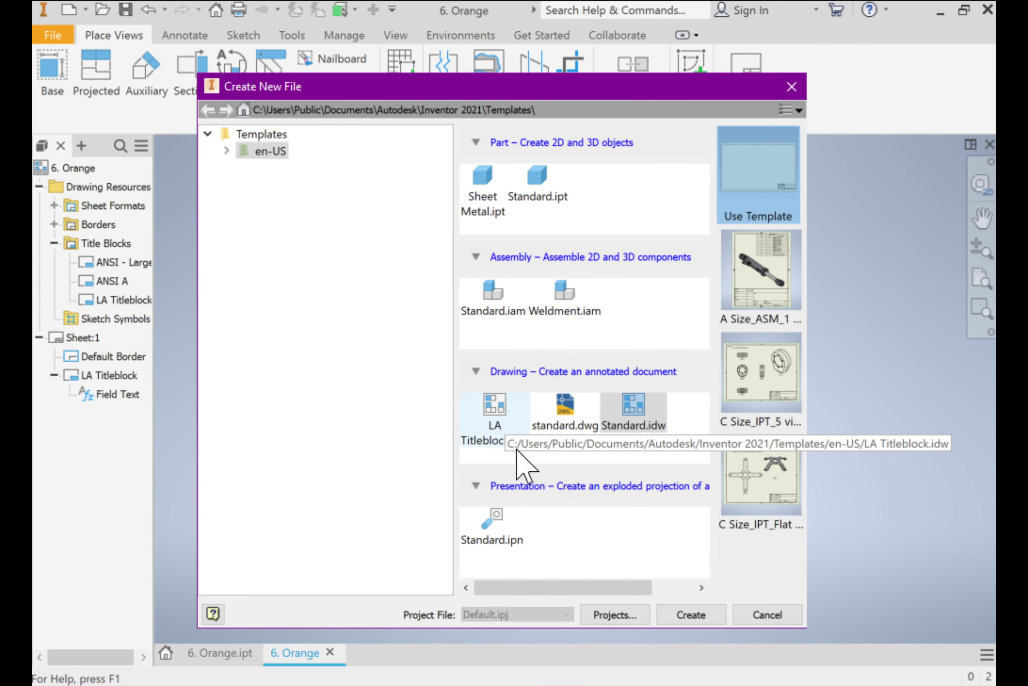
click(767, 614)
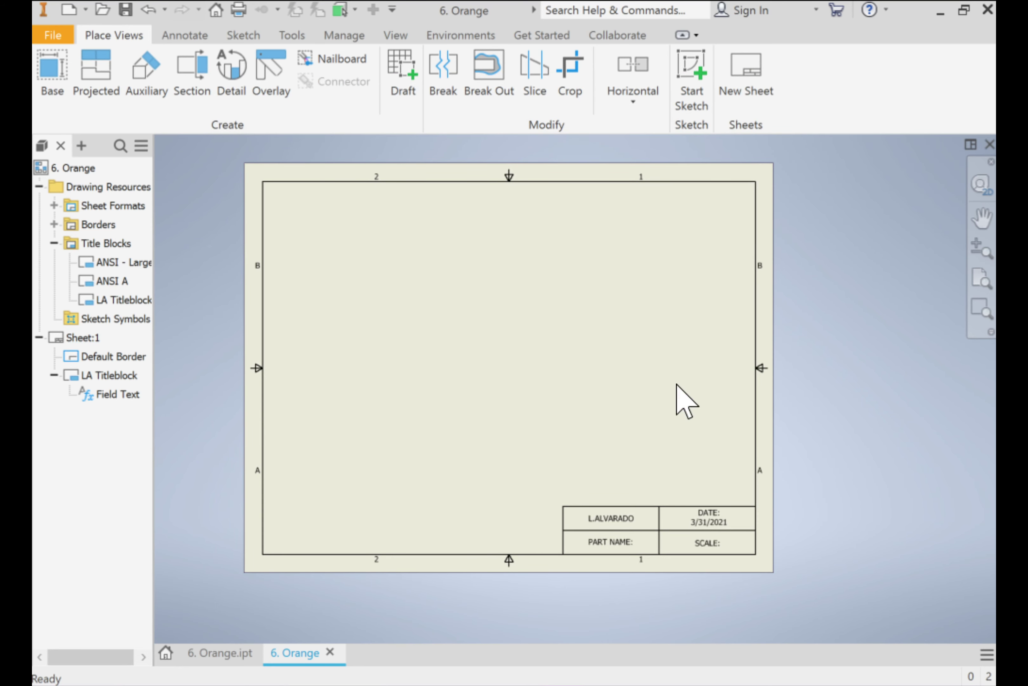
- Place a front base view of the part at scale 1 / 4 with projected top, side and isometric views
click(51, 74)
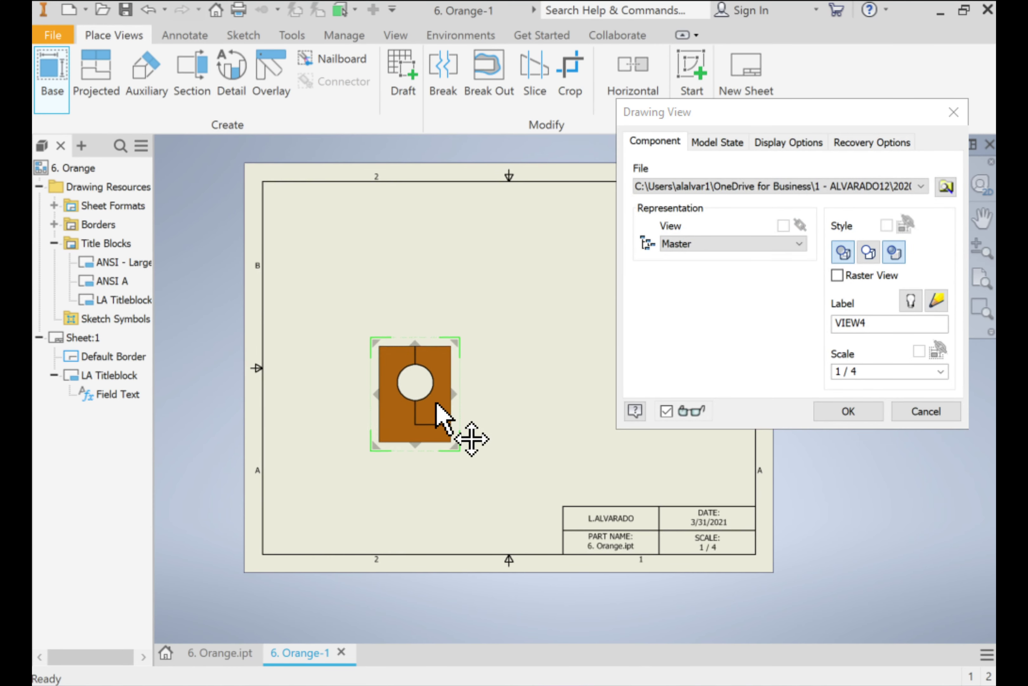
click(400, 426)
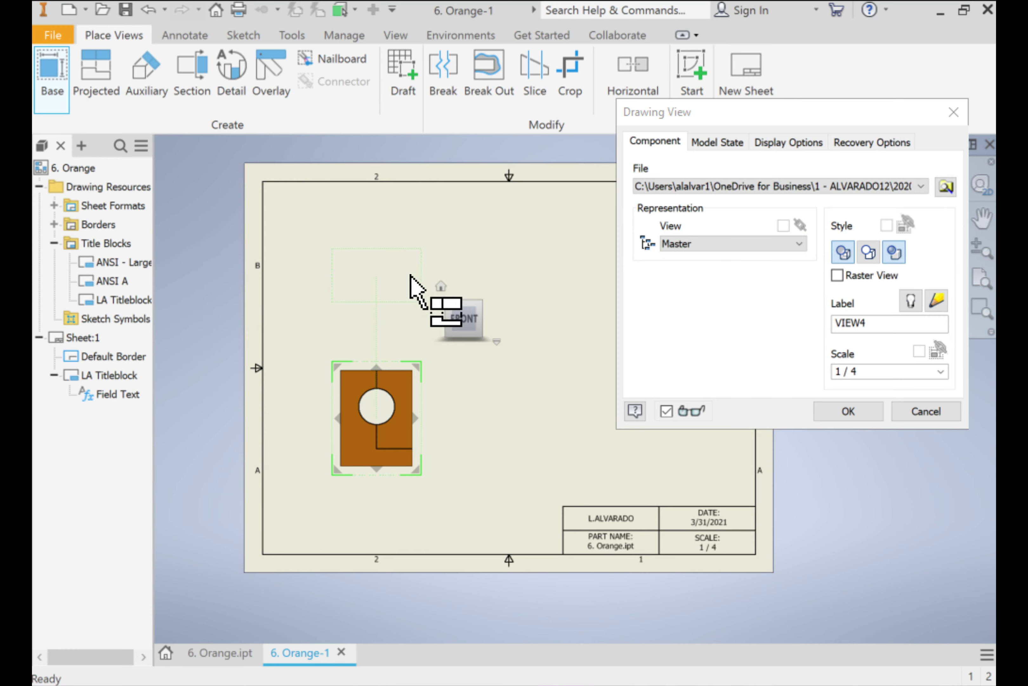
click(393, 265)
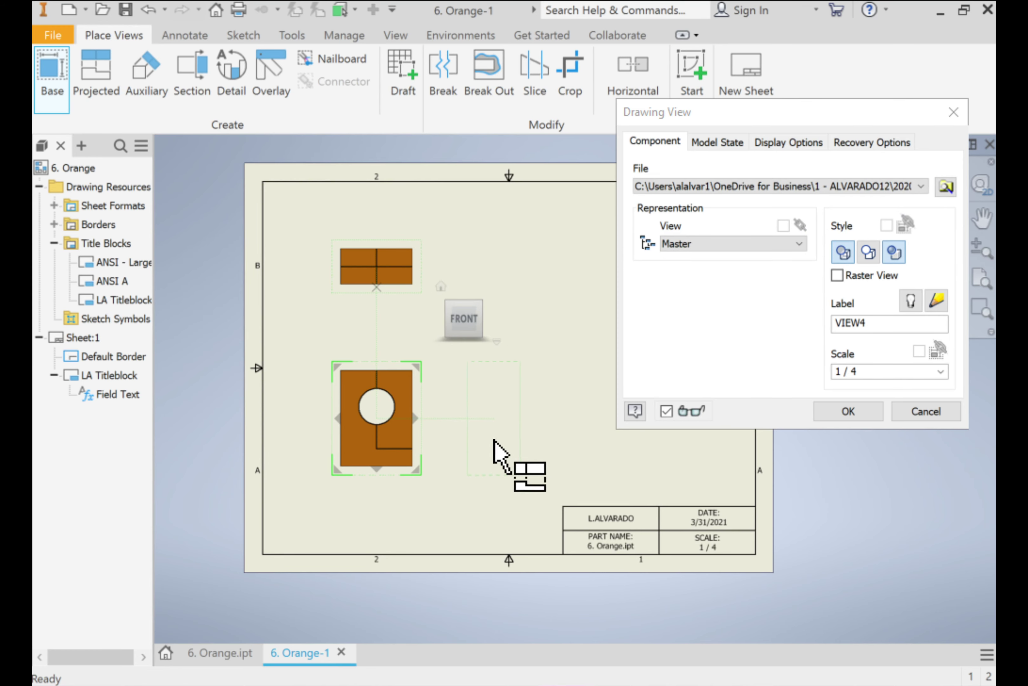
click(560, 443)
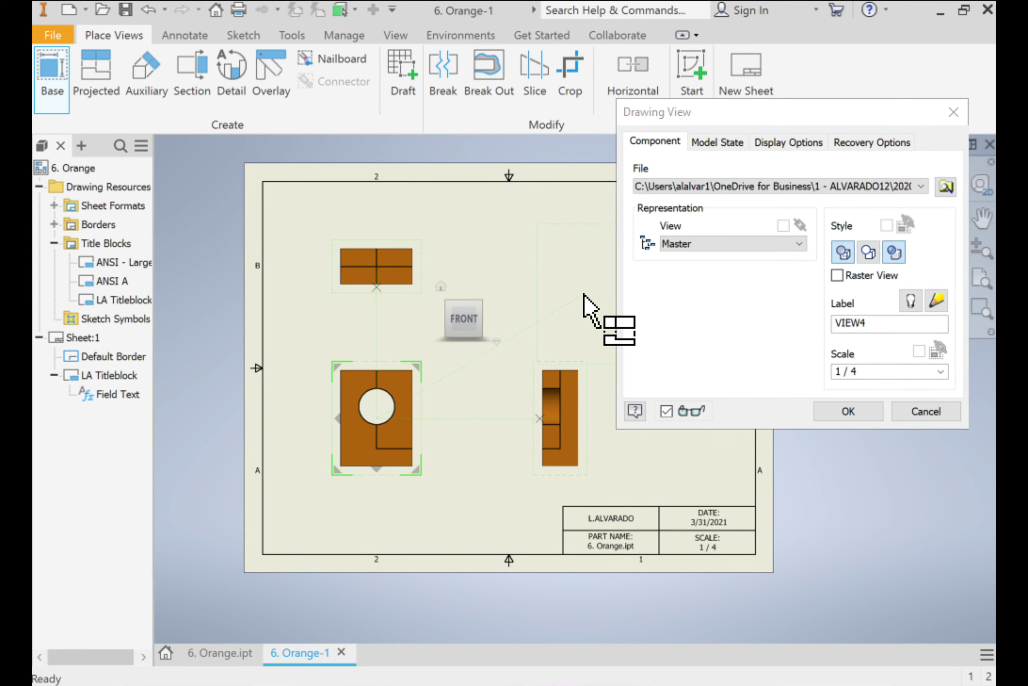
middle_drag(583, 294, 413, 347)
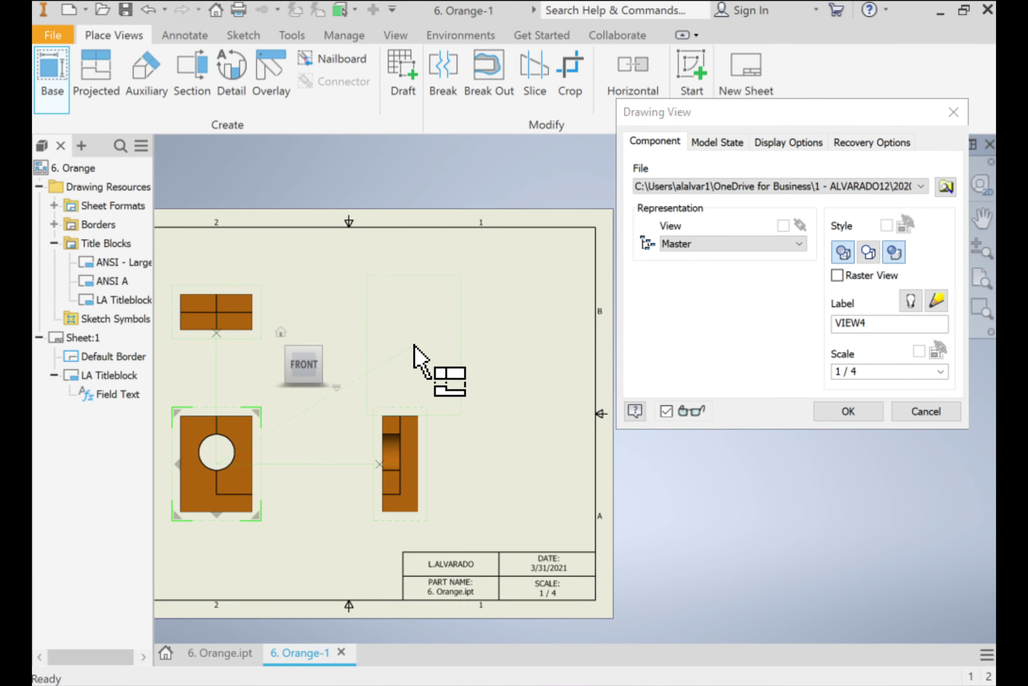
click(537, 305)
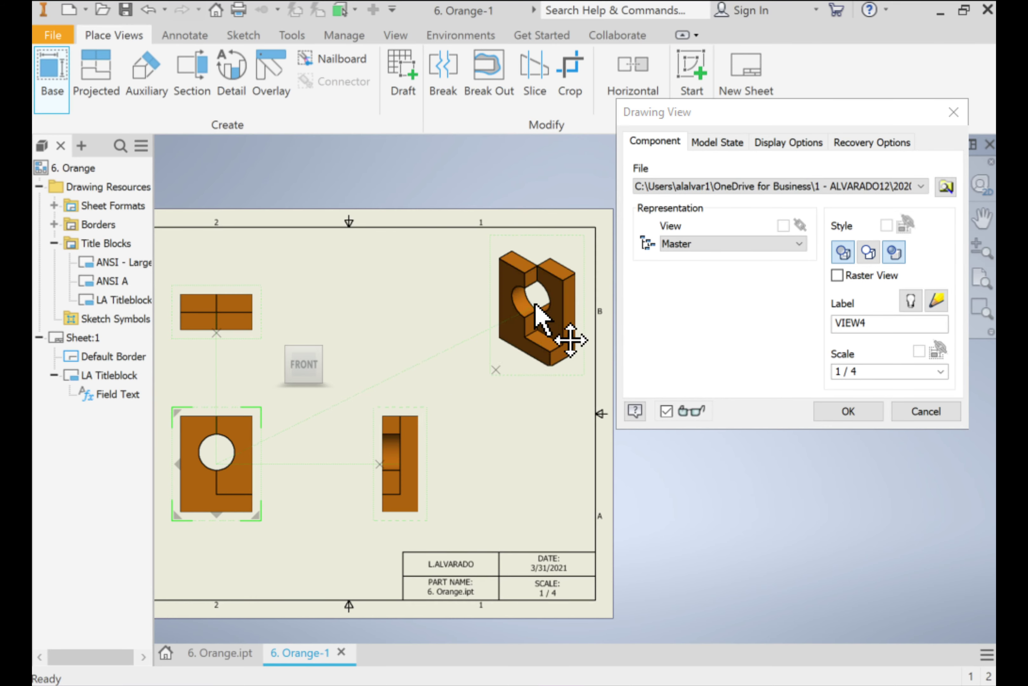
click(834, 413)
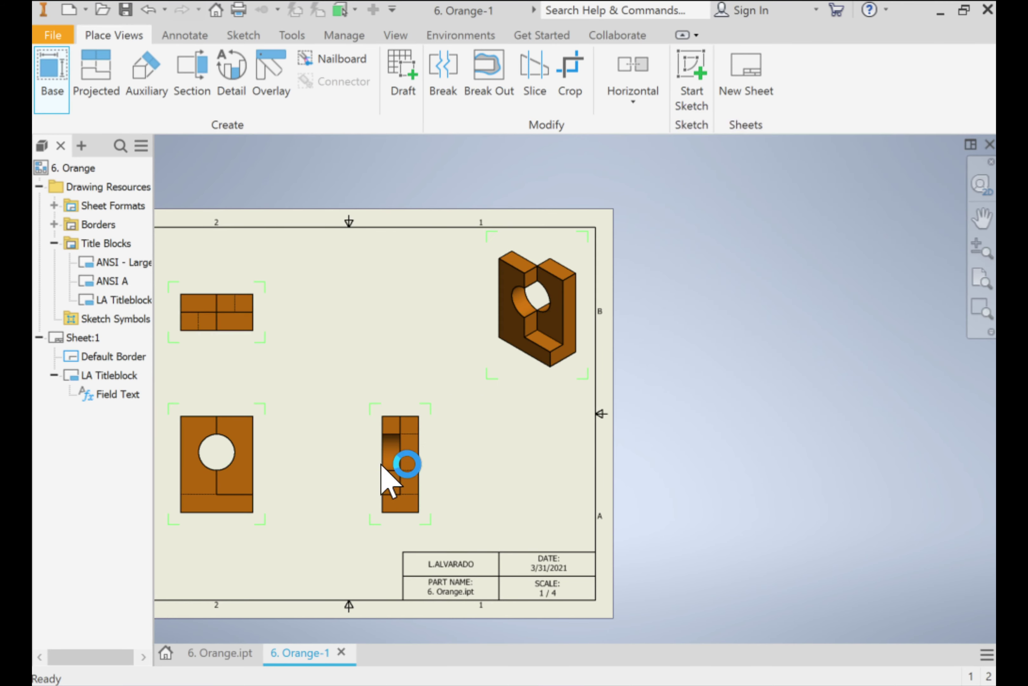
- Reposition the side, front and top views to leave space between them for dimensions
drag(436, 476, 508, 477)
drag(271, 447, 312, 445)
middle_drag(530, 432, 622, 410)
scroll(621, 410, down, 3)
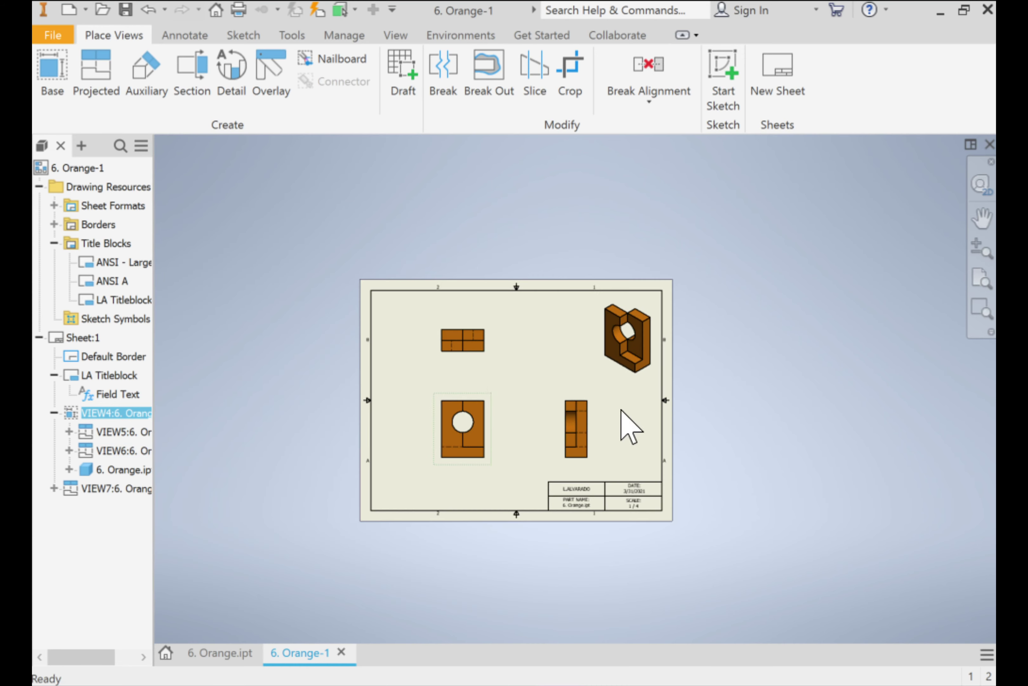
drag(434, 416, 419, 414)
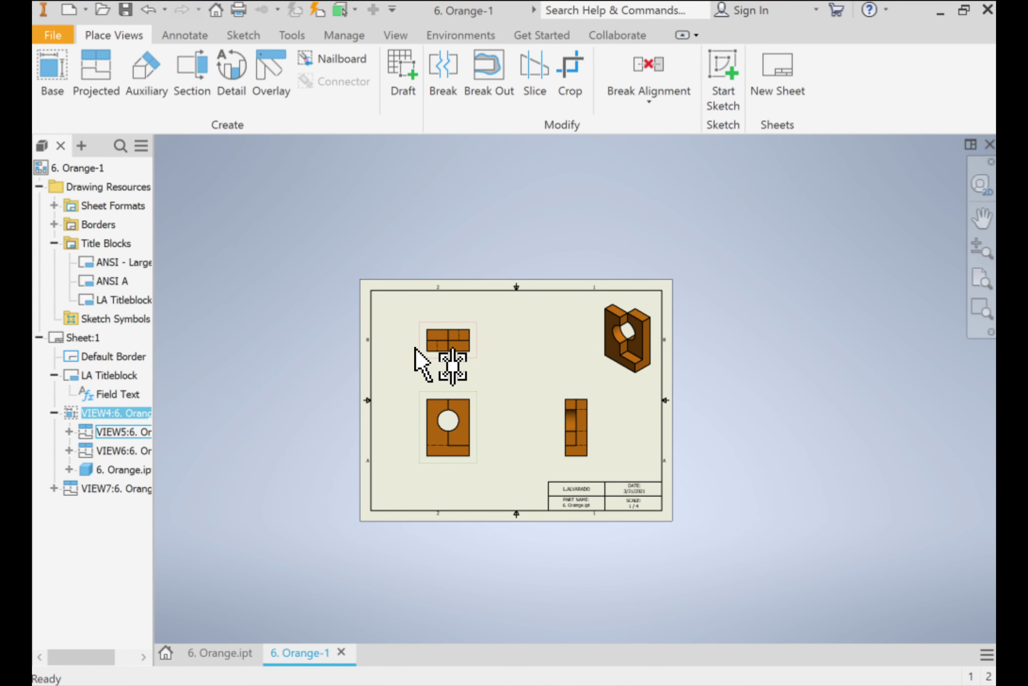
drag(419, 347, 419, 340)
scroll(535, 406, up, 3)
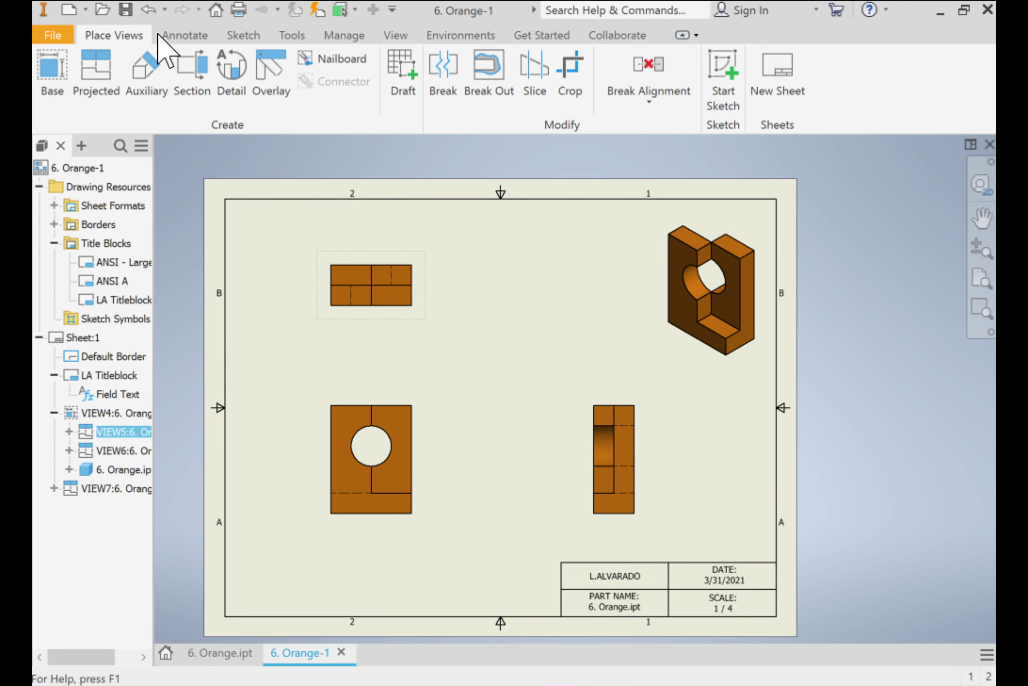
- Dimension the front view's overall height between its top and bottom edges, placing the dimension left of the view
click(170, 35)
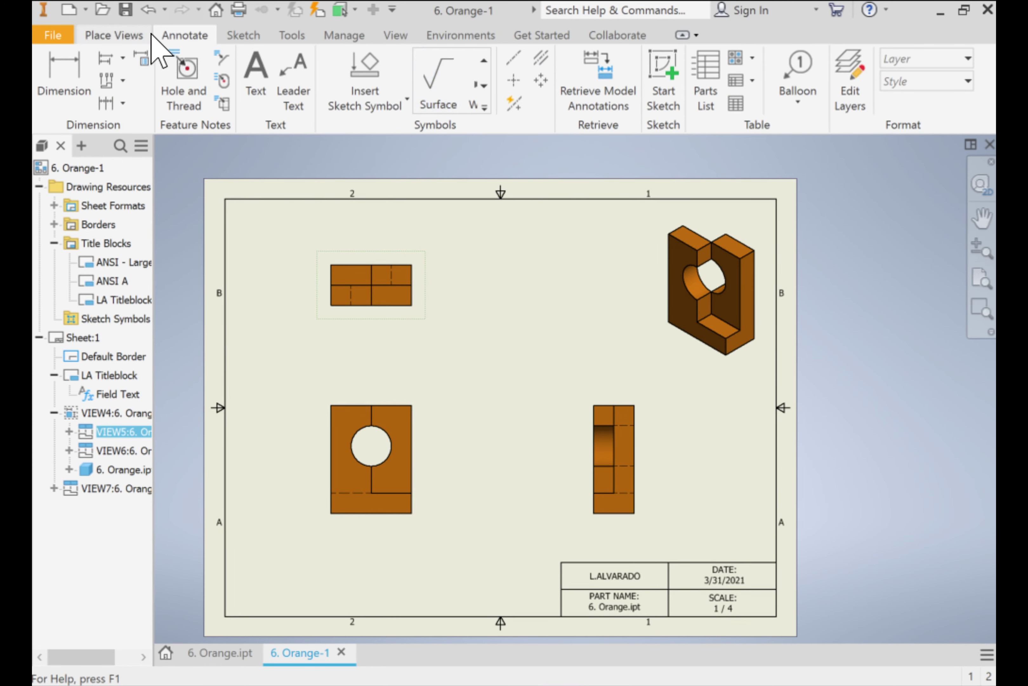
click(69, 70)
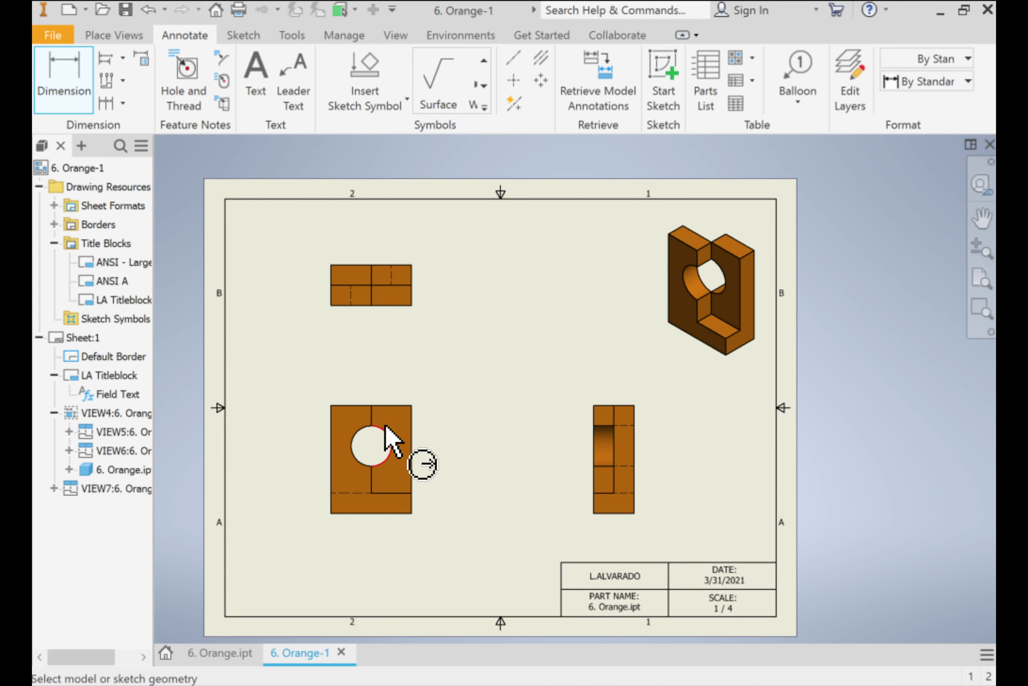
click(348, 405)
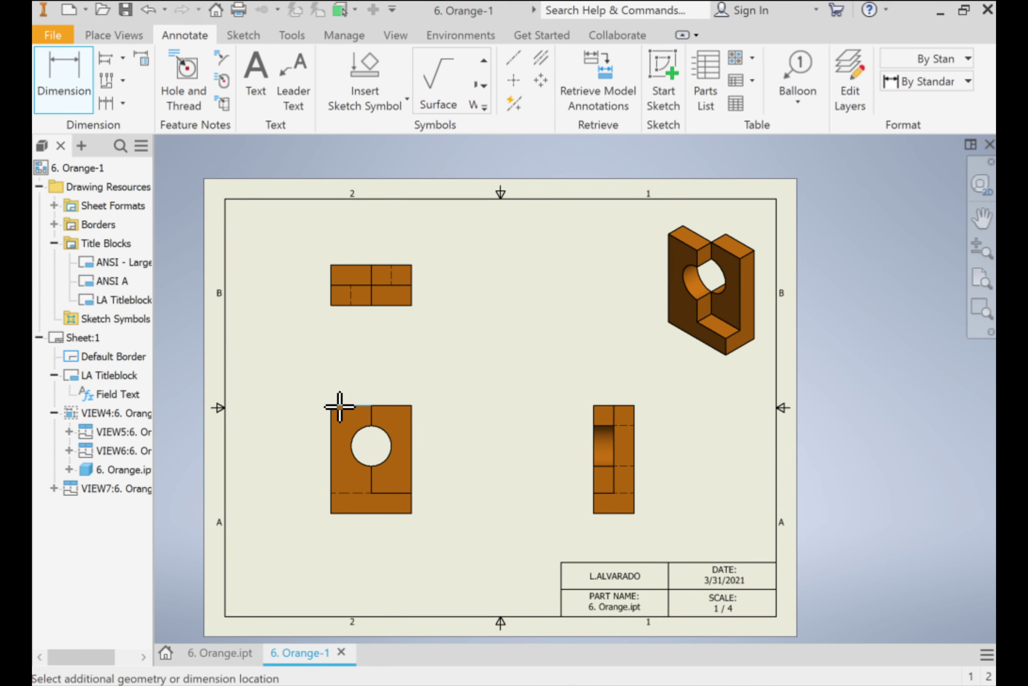
click(348, 512)
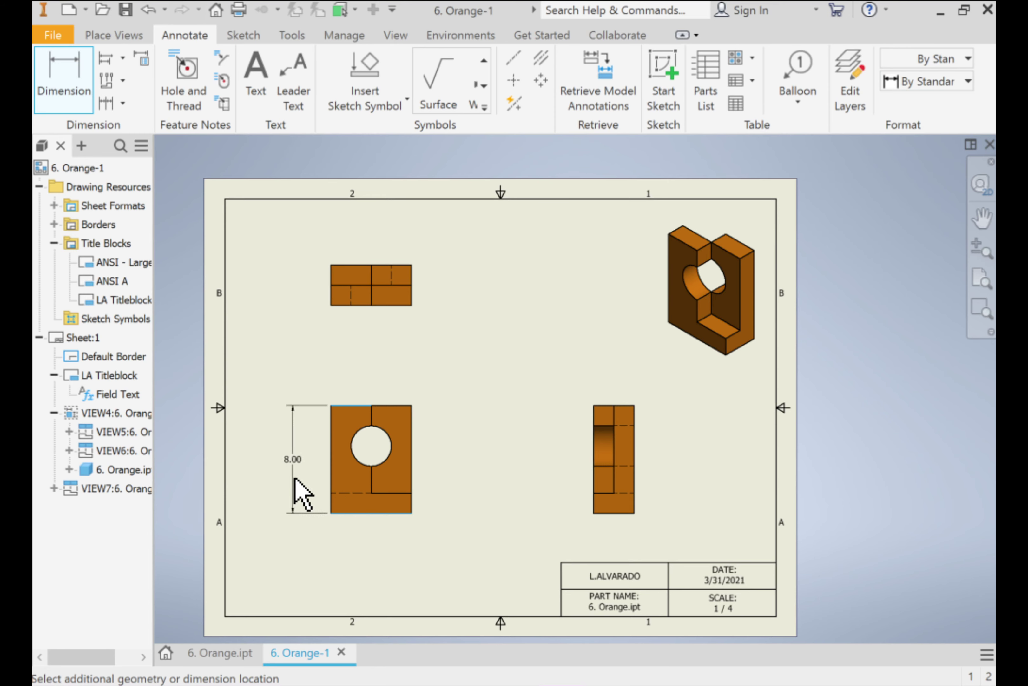
click(280, 488)
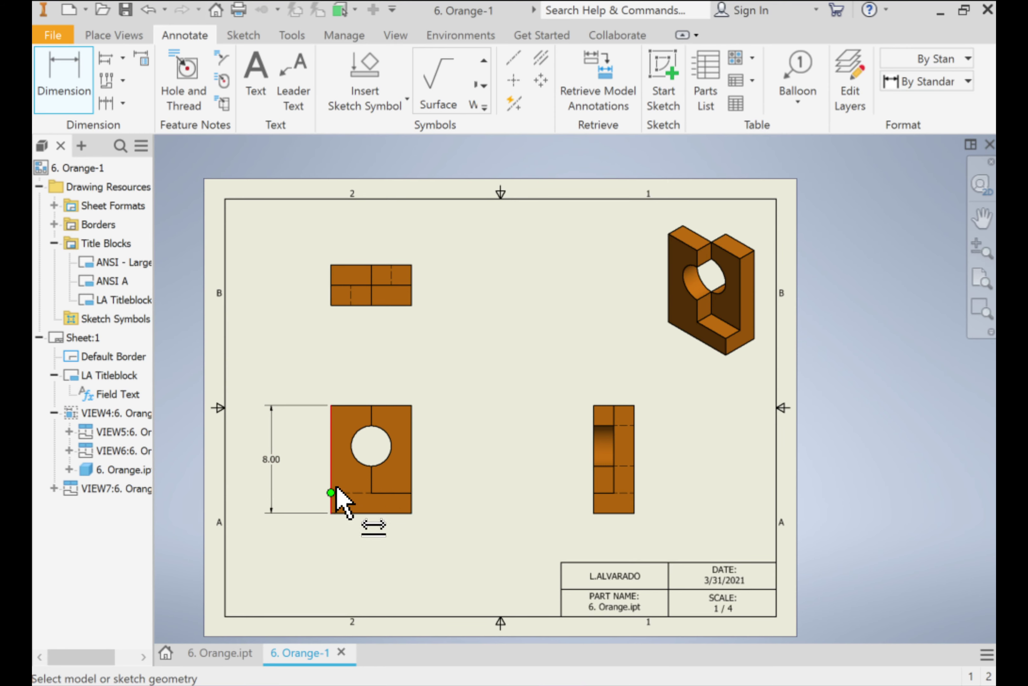
- Dimension the front view's overall width and the side view's depth, aligning both dimensions below the views
click(352, 512)
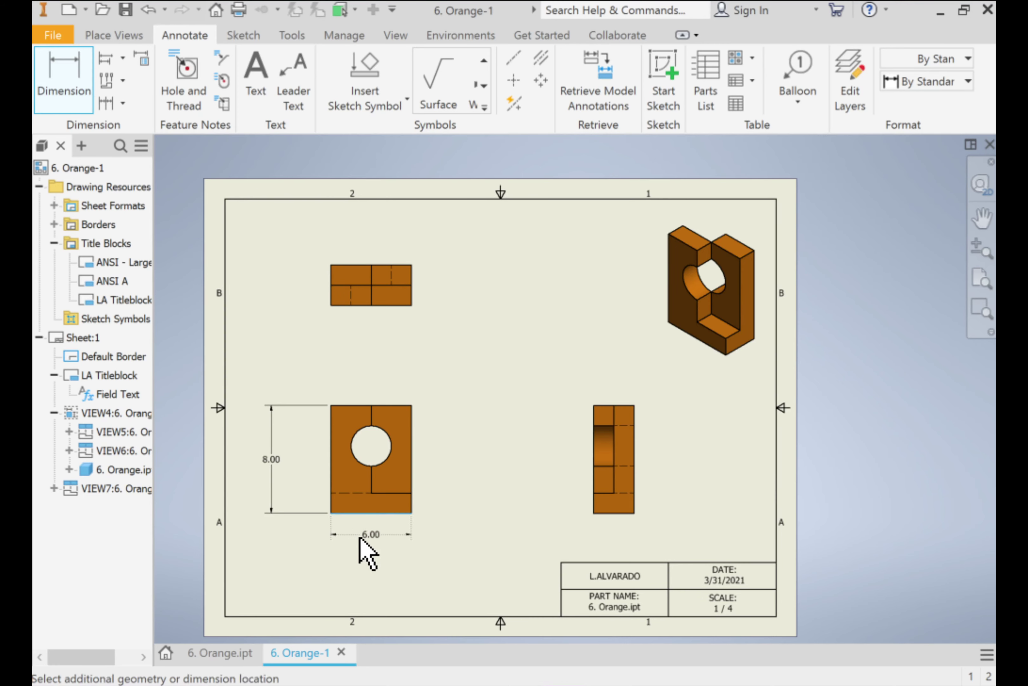
click(360, 537)
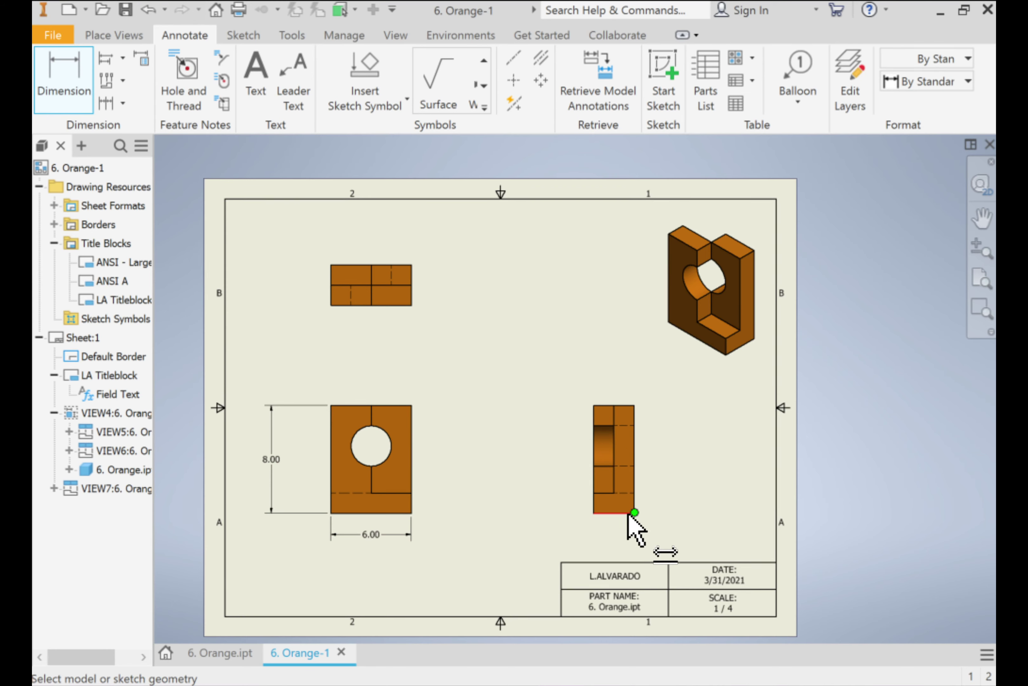
click(606, 513)
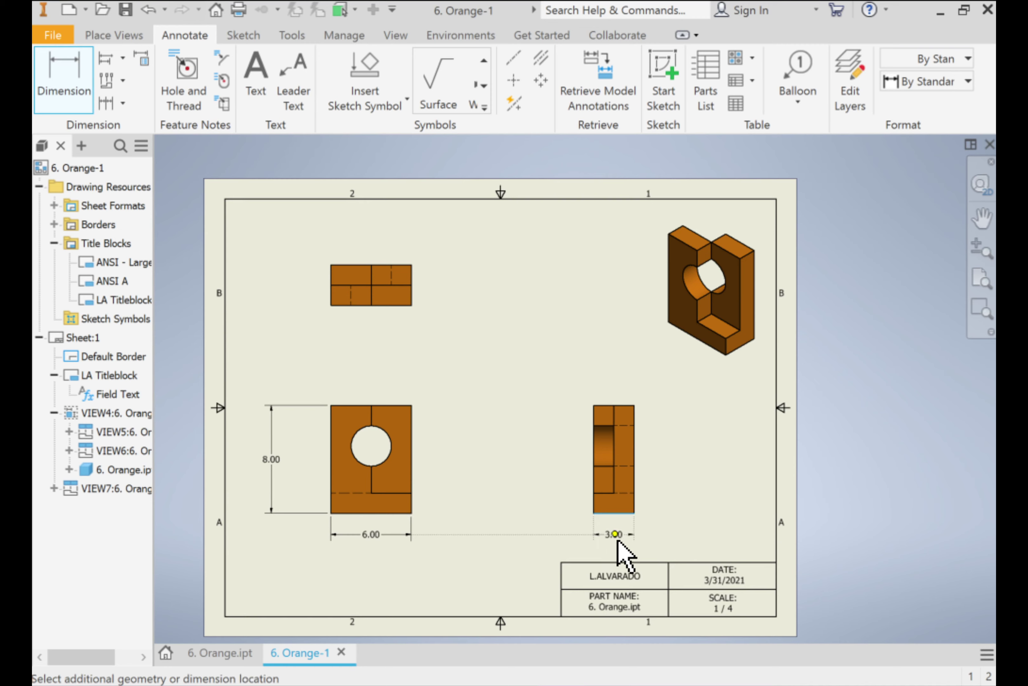
click(619, 541)
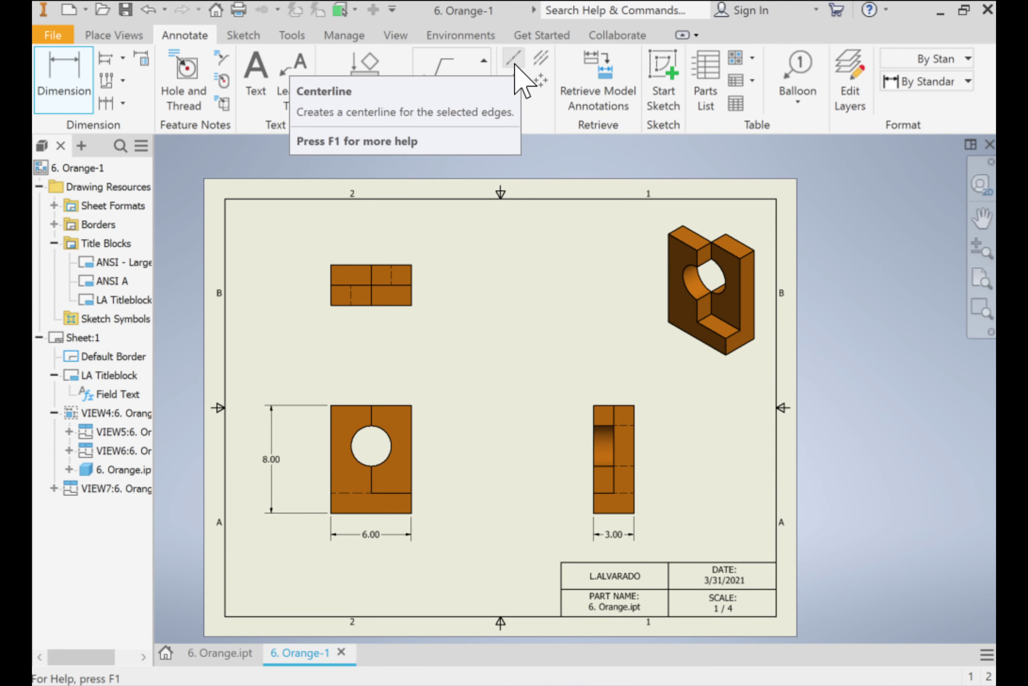
- Add a center mark to the circular hole in the front view
click(513, 80)
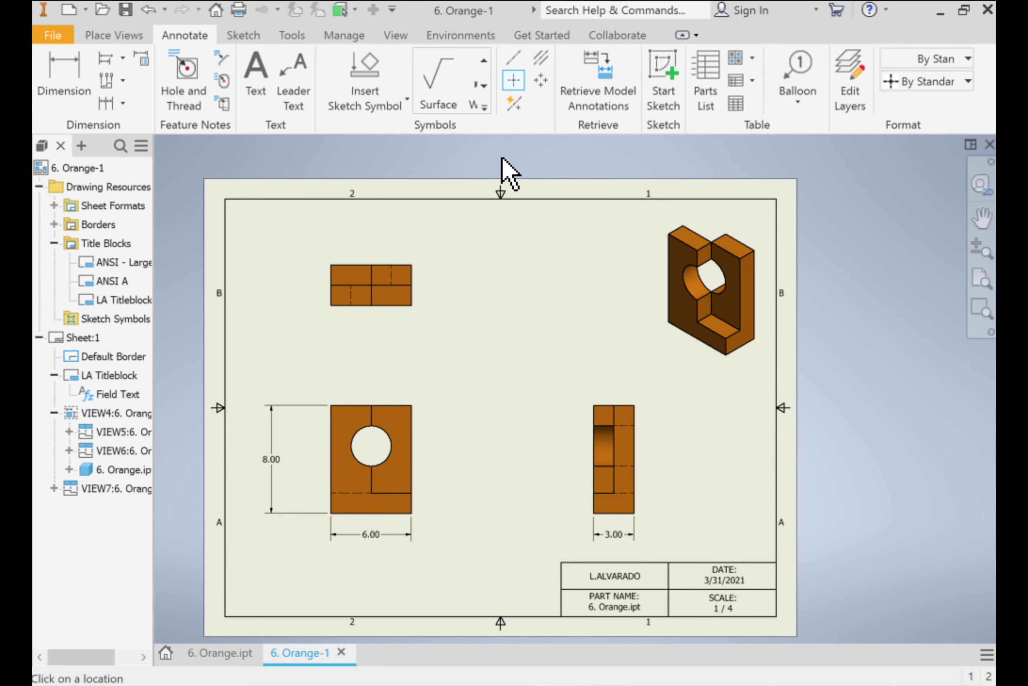
scroll(417, 414, up, 3)
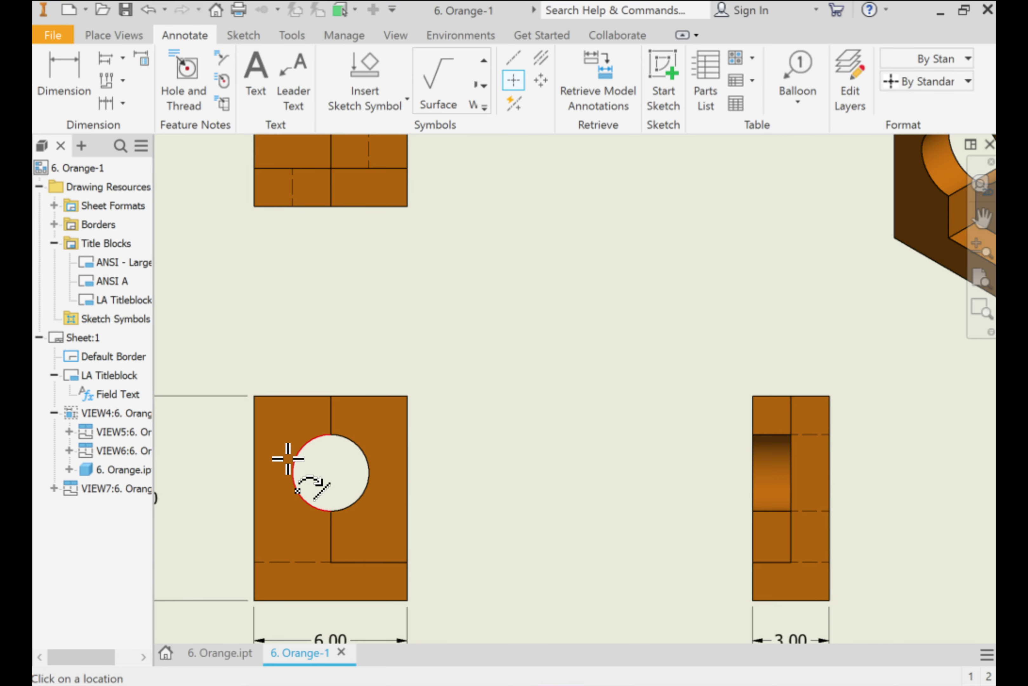
click(348, 442)
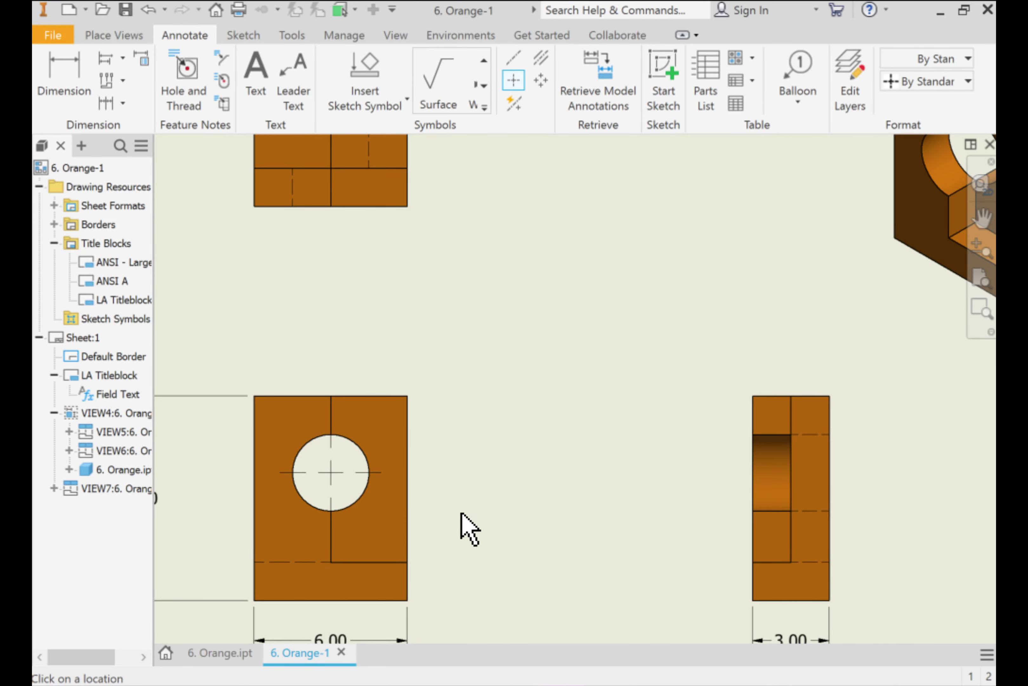
scroll(431, 517, down, 3)
key(Escape)
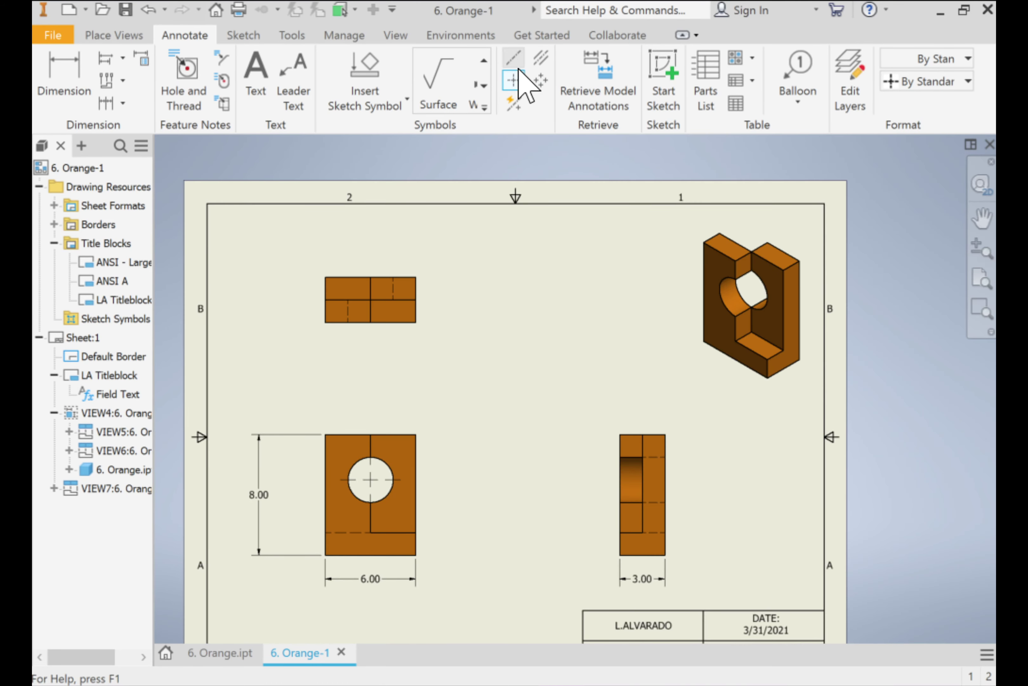
click(515, 59)
scroll(621, 475, up, 3)
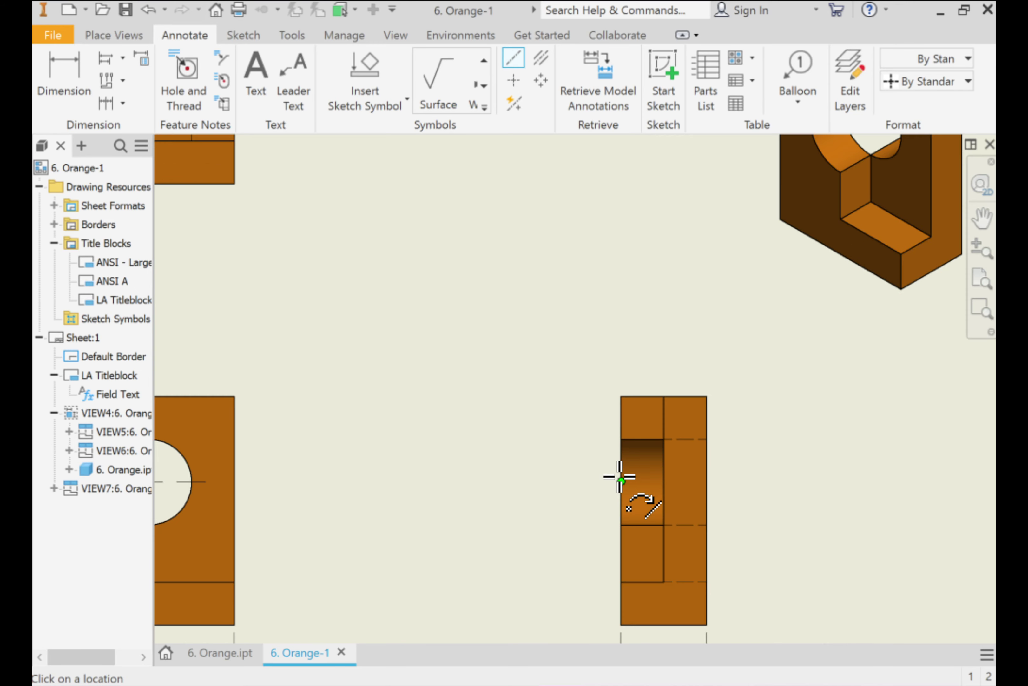
click(623, 477)
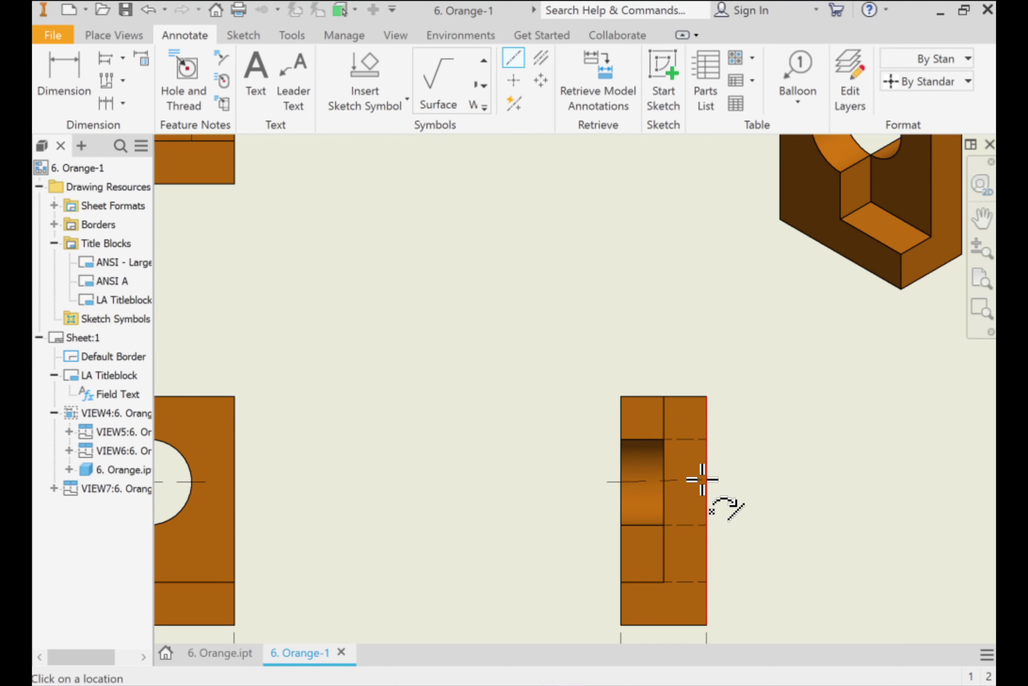
- Add a centerline bisector between the hole's upper and lower edges in the side view, extending it past the view's far edge
click(536, 61)
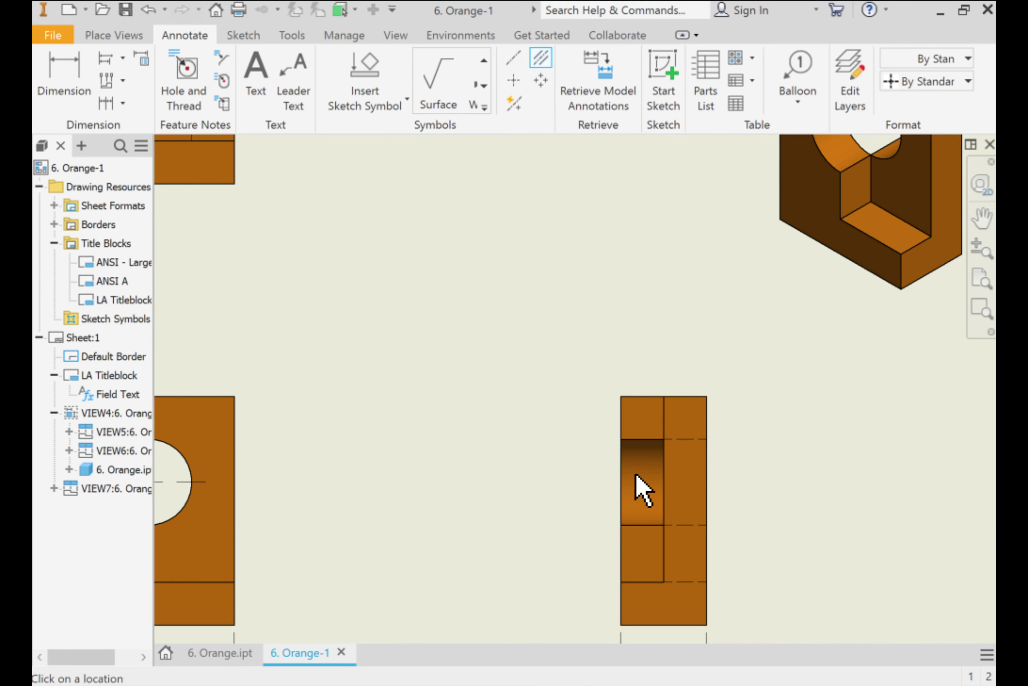
click(633, 439)
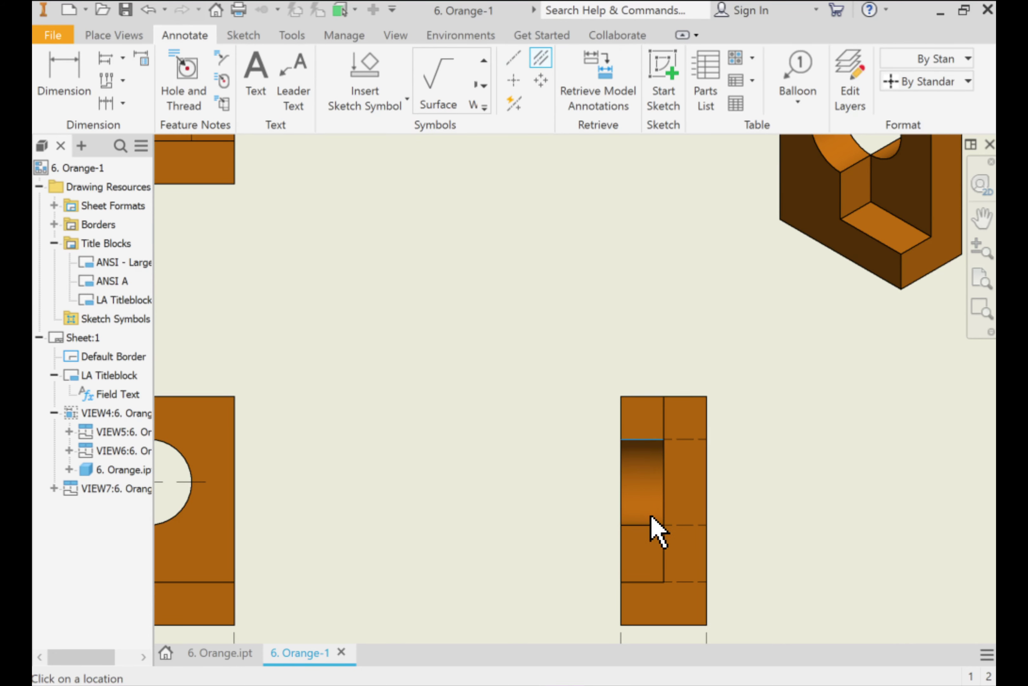
right_click(710, 478)
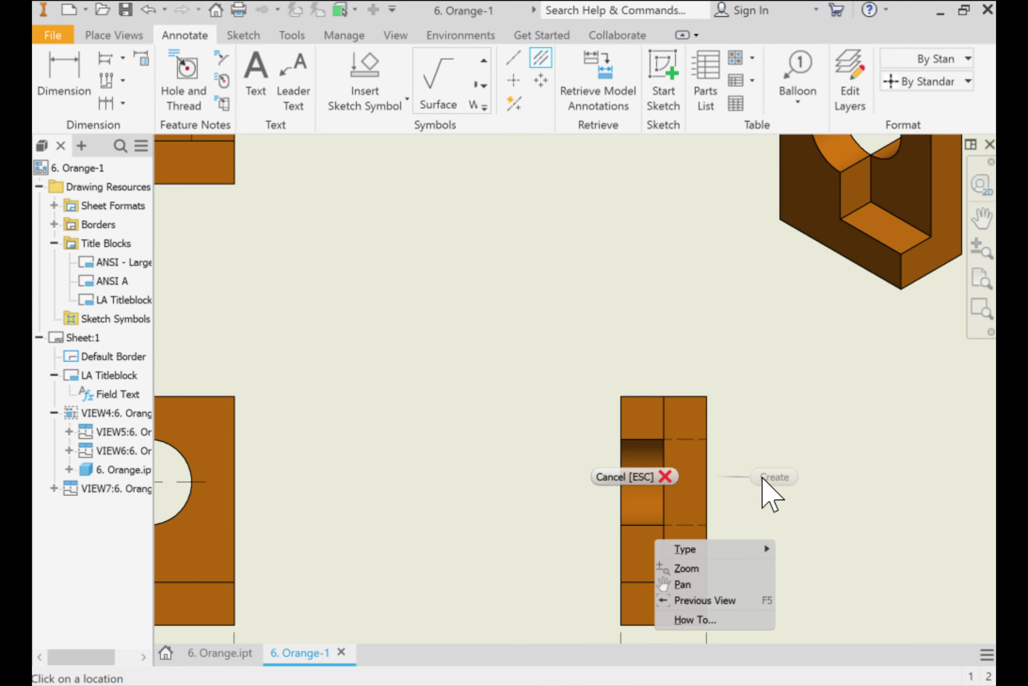
click(666, 476)
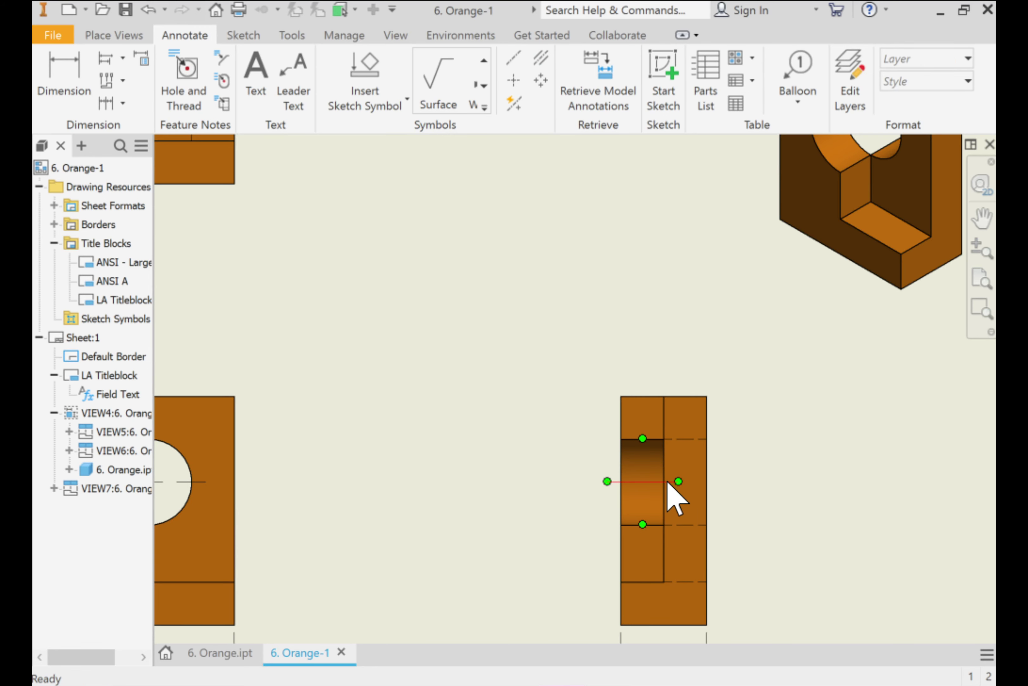
drag(680, 479, 718, 481)
click(801, 532)
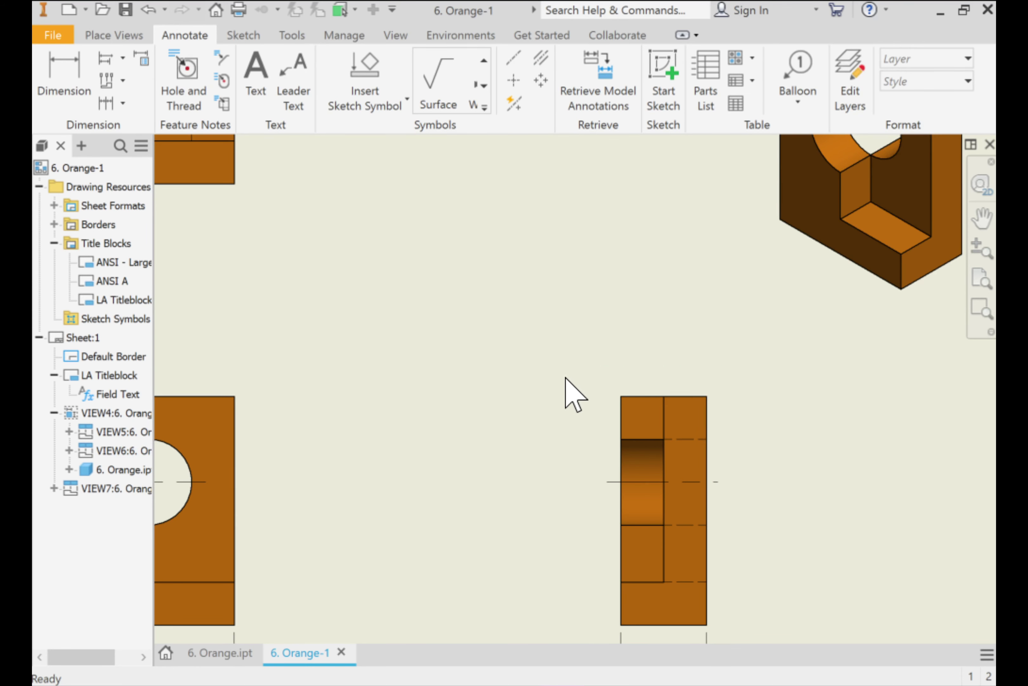
- Dimension the hole's radius in the front view, placing the dimension outside the part beside its upper corner
scroll(571, 394, down, 3)
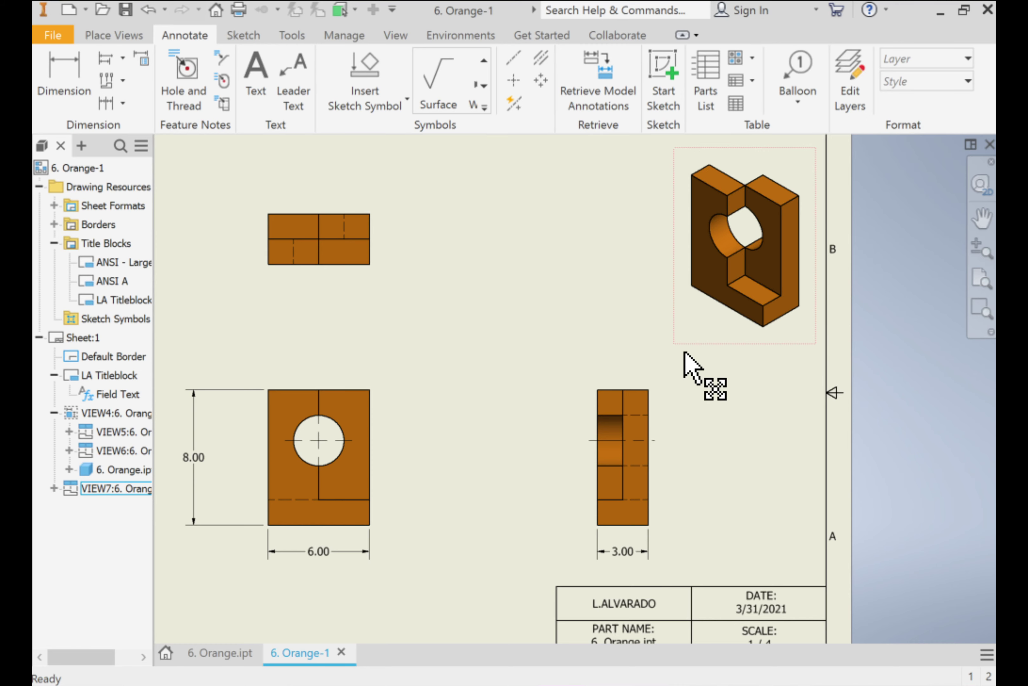
scroll(578, 334, down, 3)
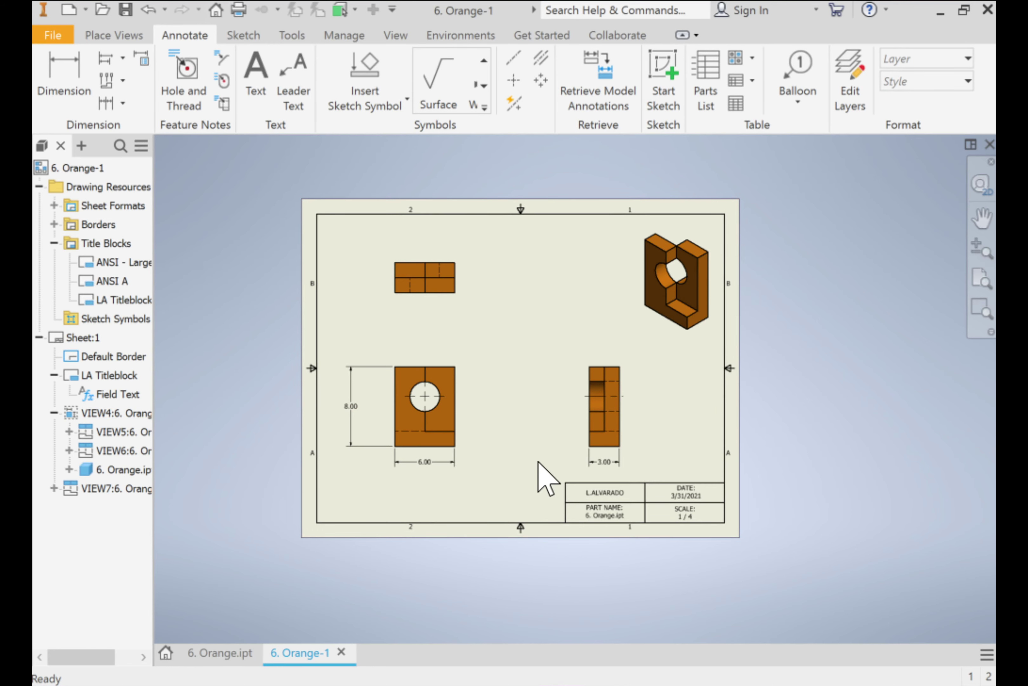
scroll(456, 402, up, 3)
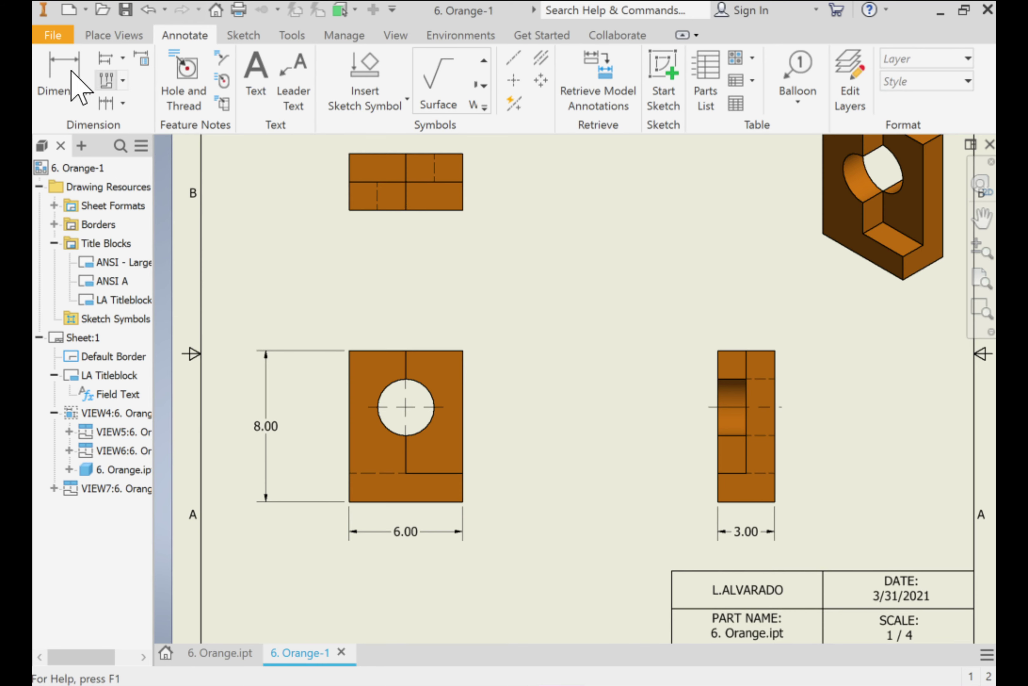
click(82, 89)
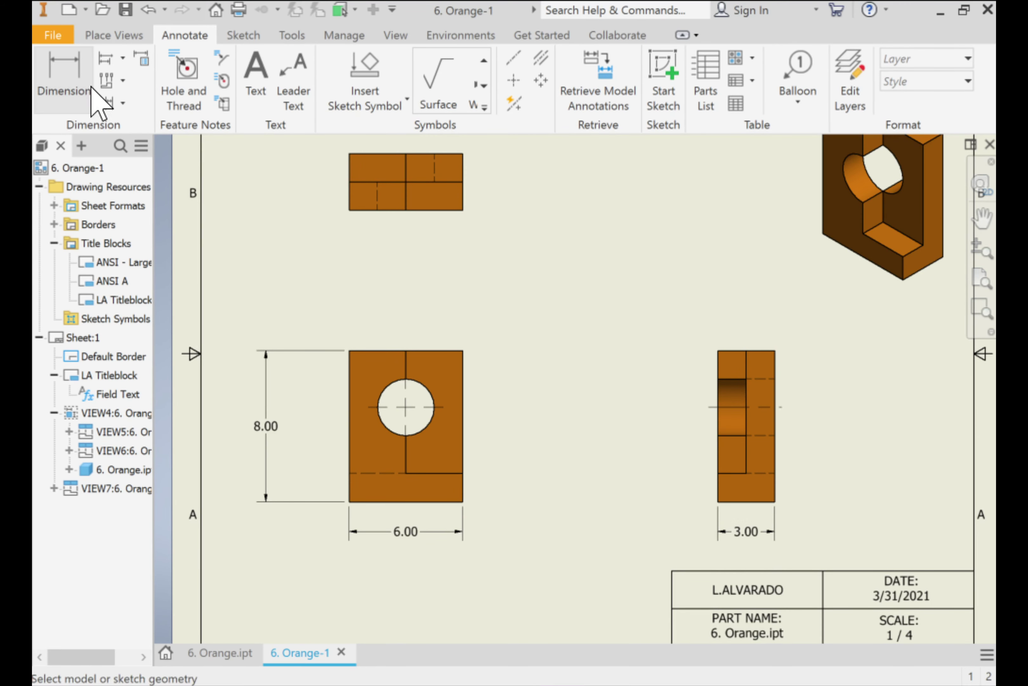
click(424, 384)
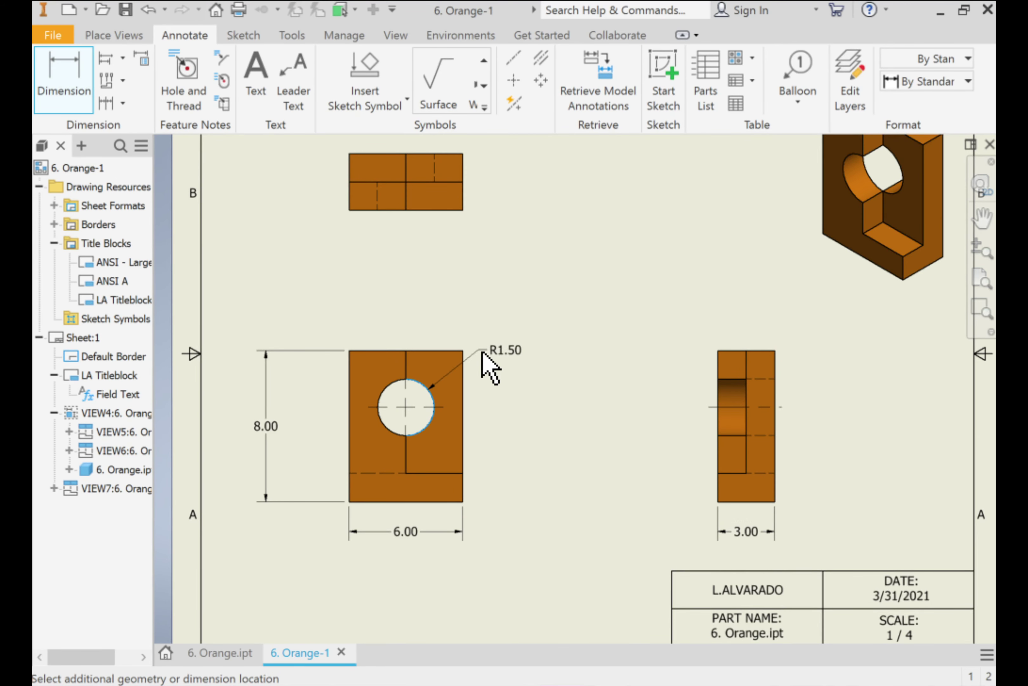
click(496, 360)
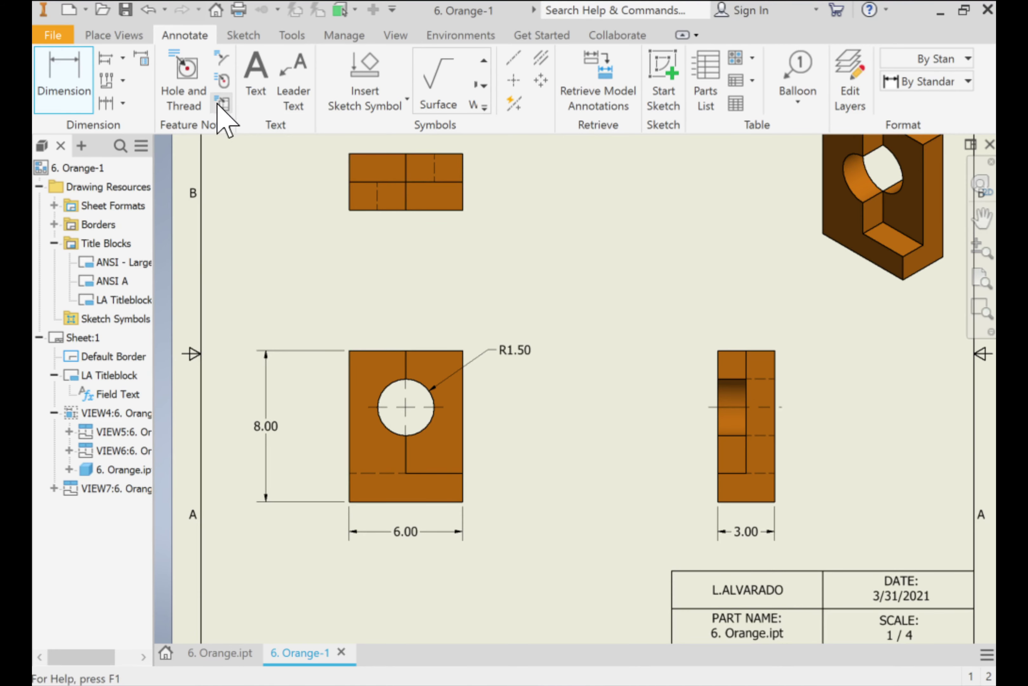
- Add a new sheet to the drawing
click(141, 37)
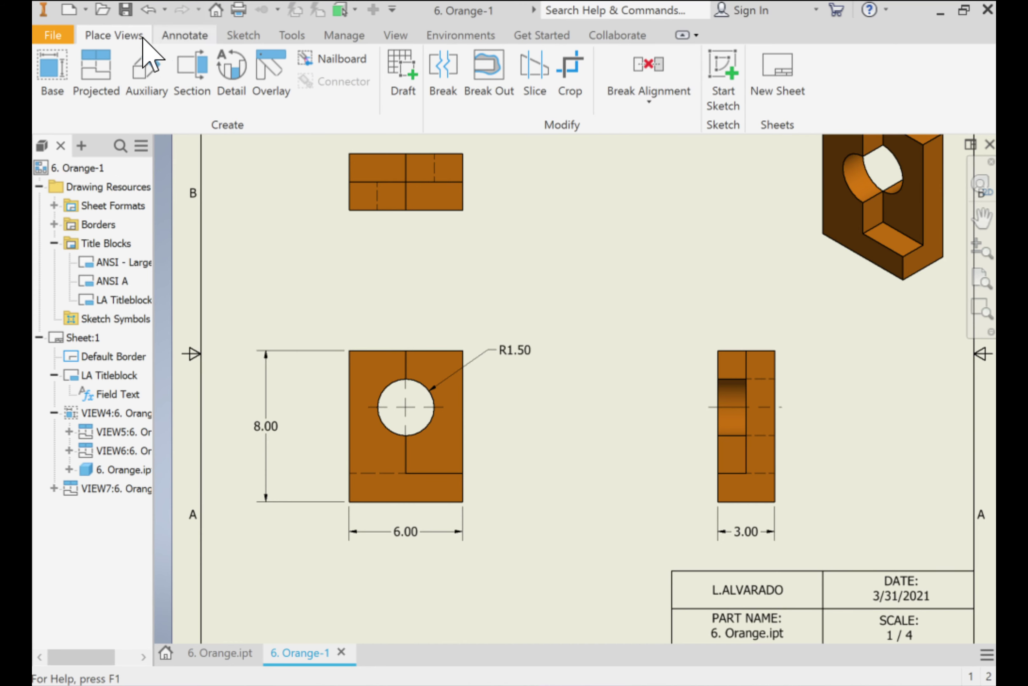
click(730, 71)
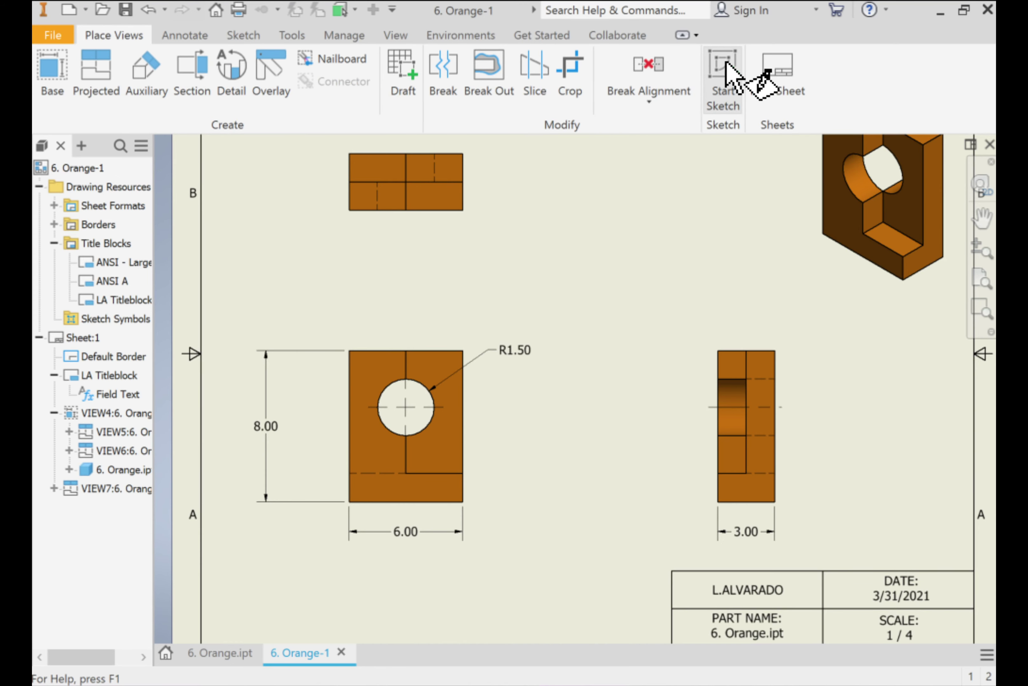
click(780, 84)
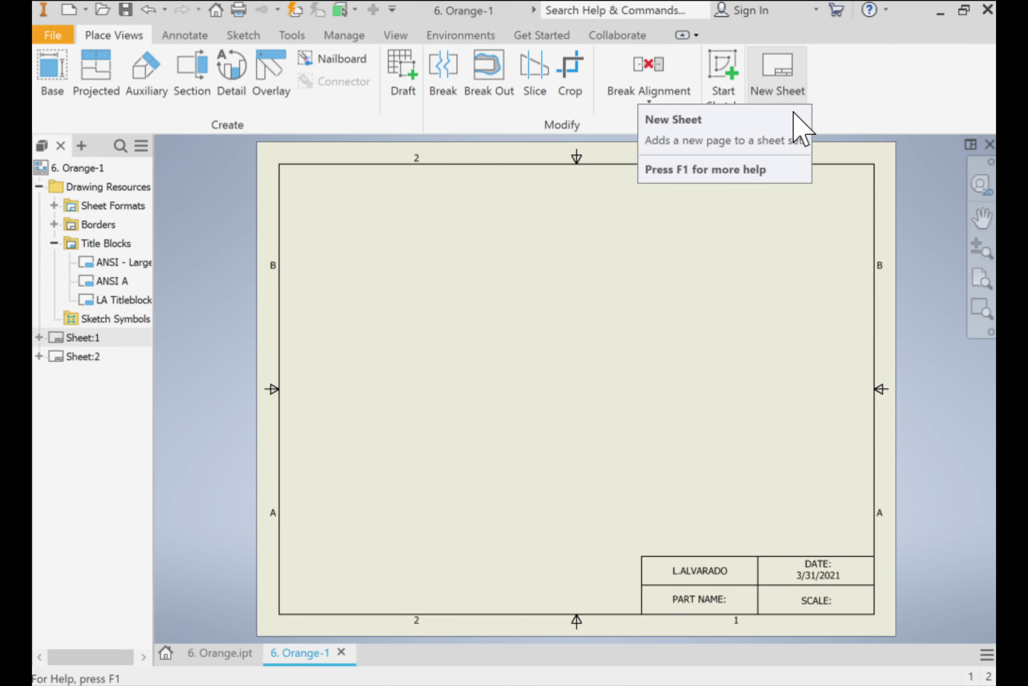
click(62, 87)
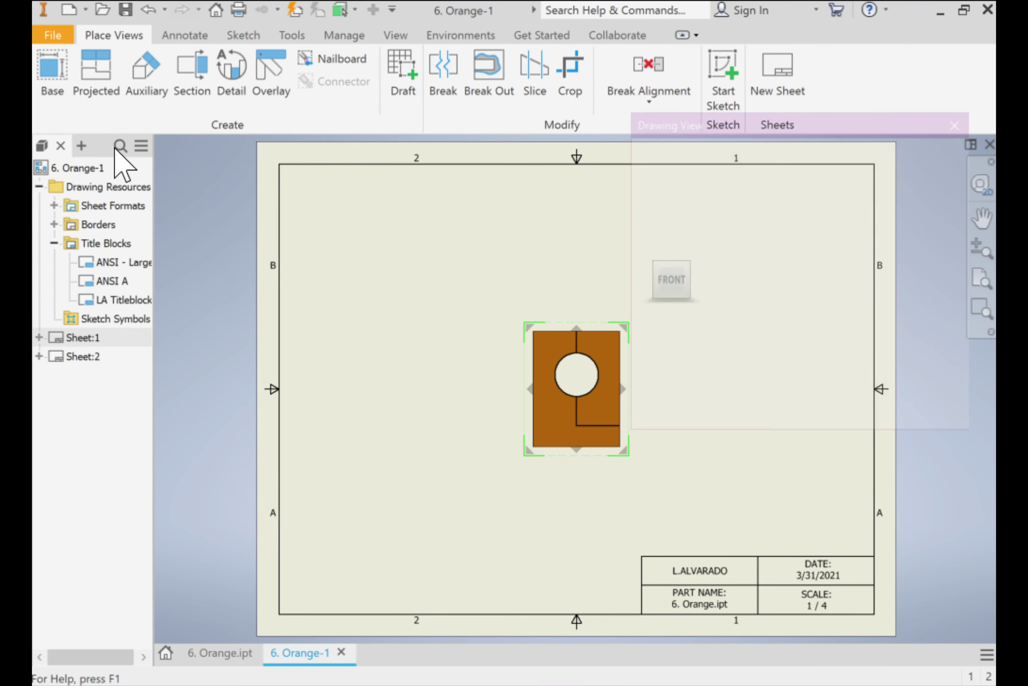
click(946, 189)
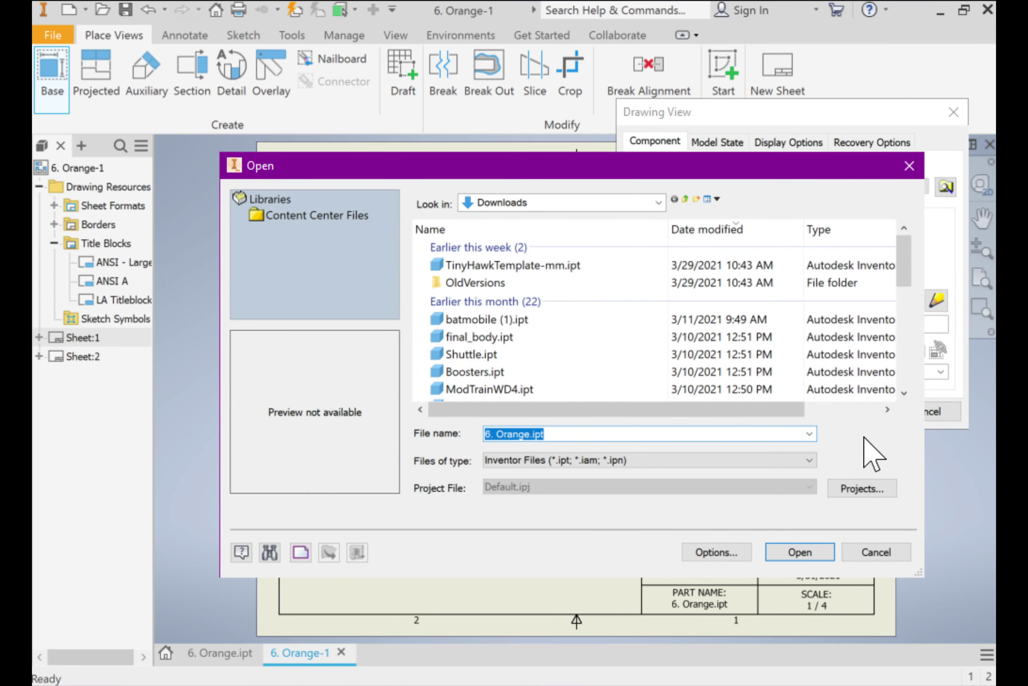
click(874, 550)
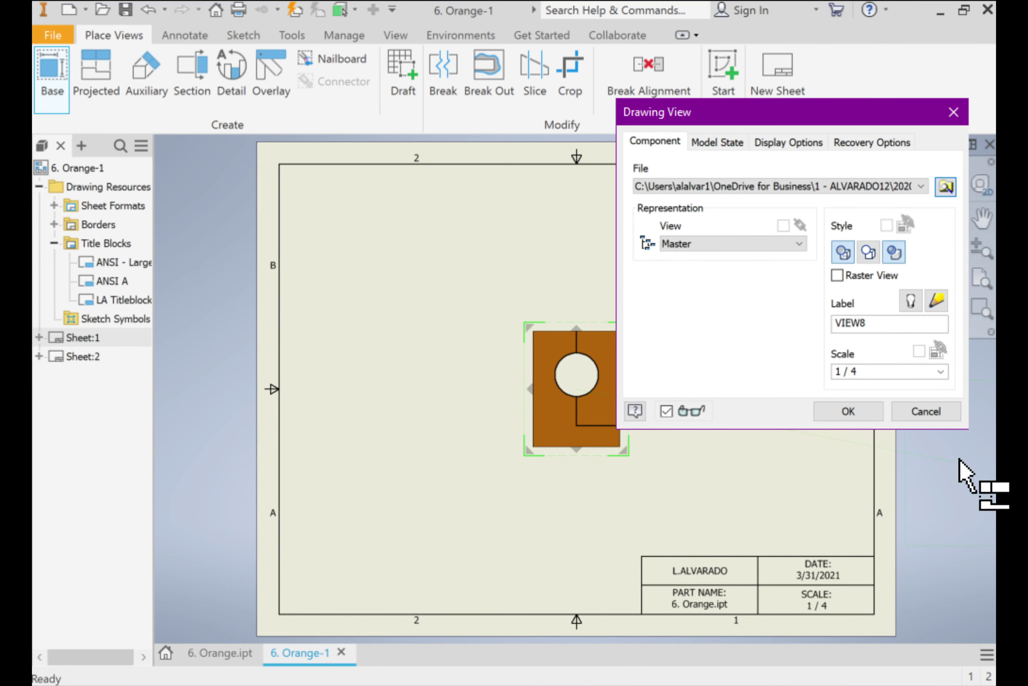
click(924, 414)
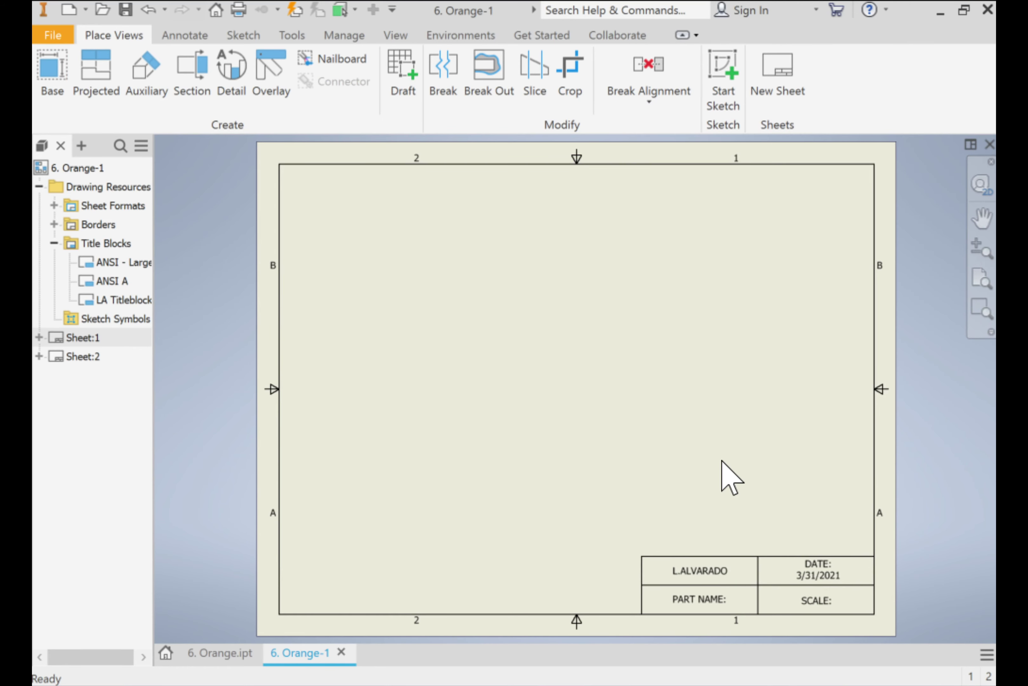